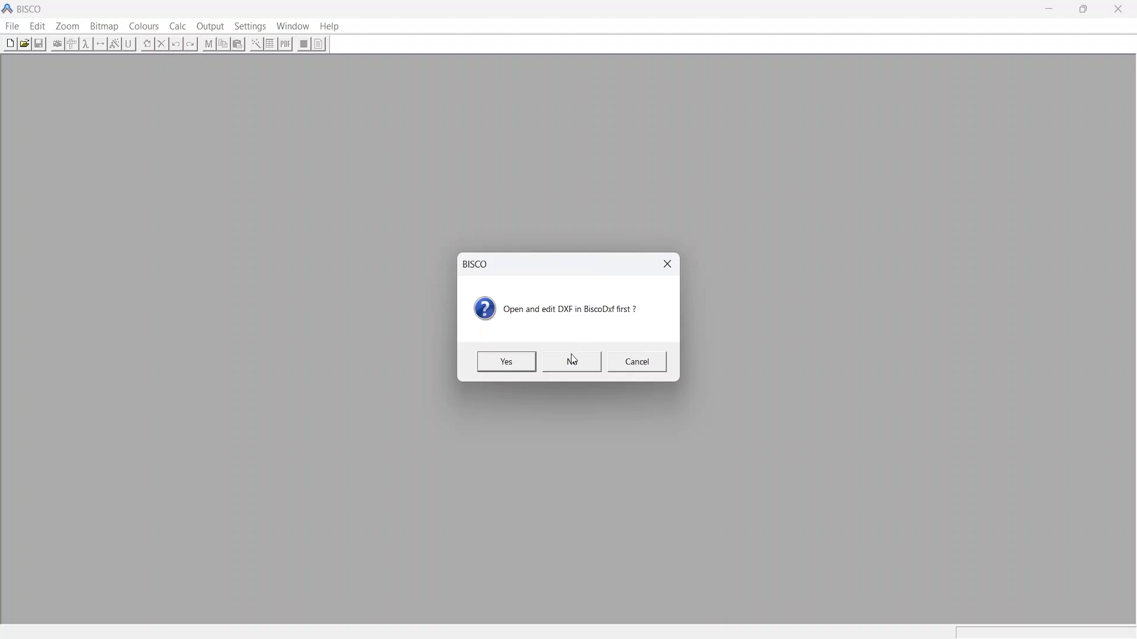
- Import the DXF drawing Alu_Frame_Glazing_Prepared directly, without editing it in BiscoDxf first
left_click(573, 371)
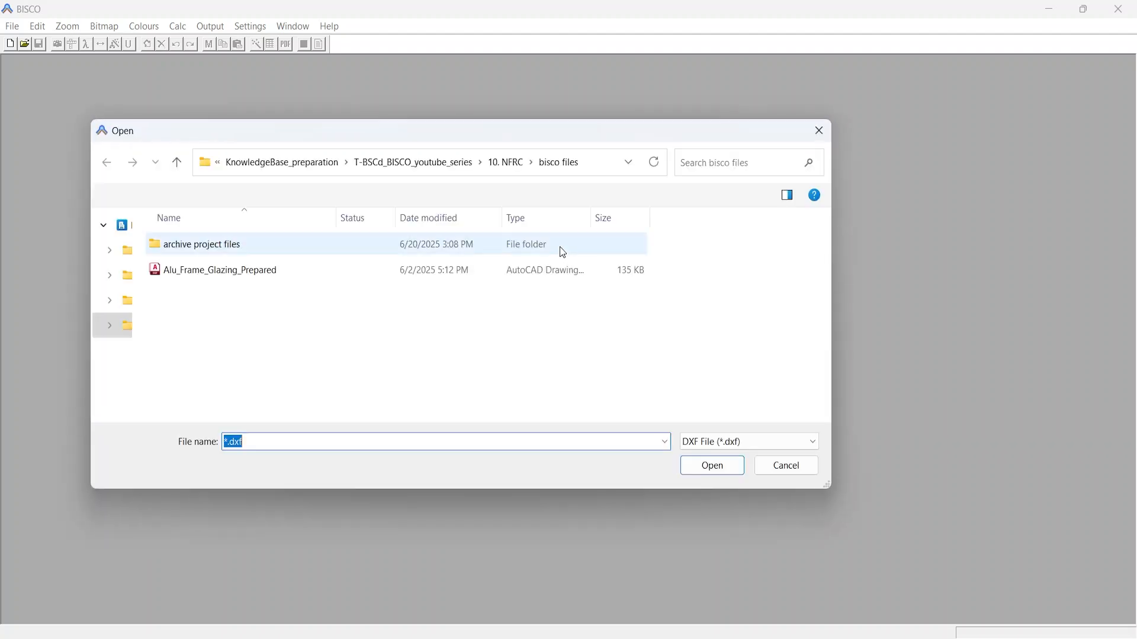
left_click(342, 271)
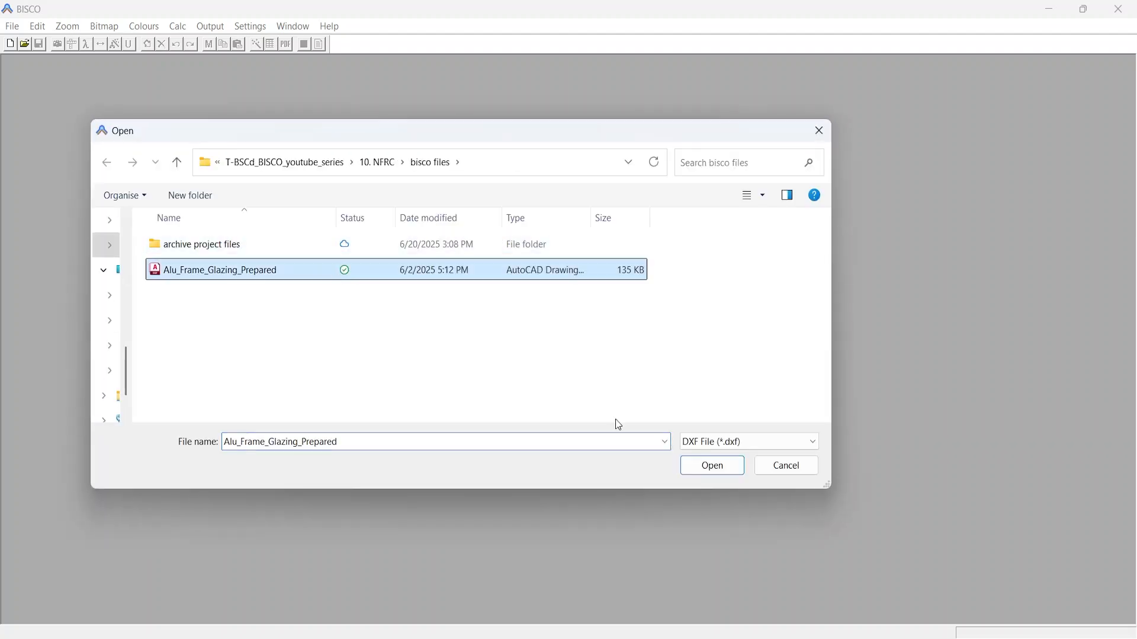
left_click(713, 468)
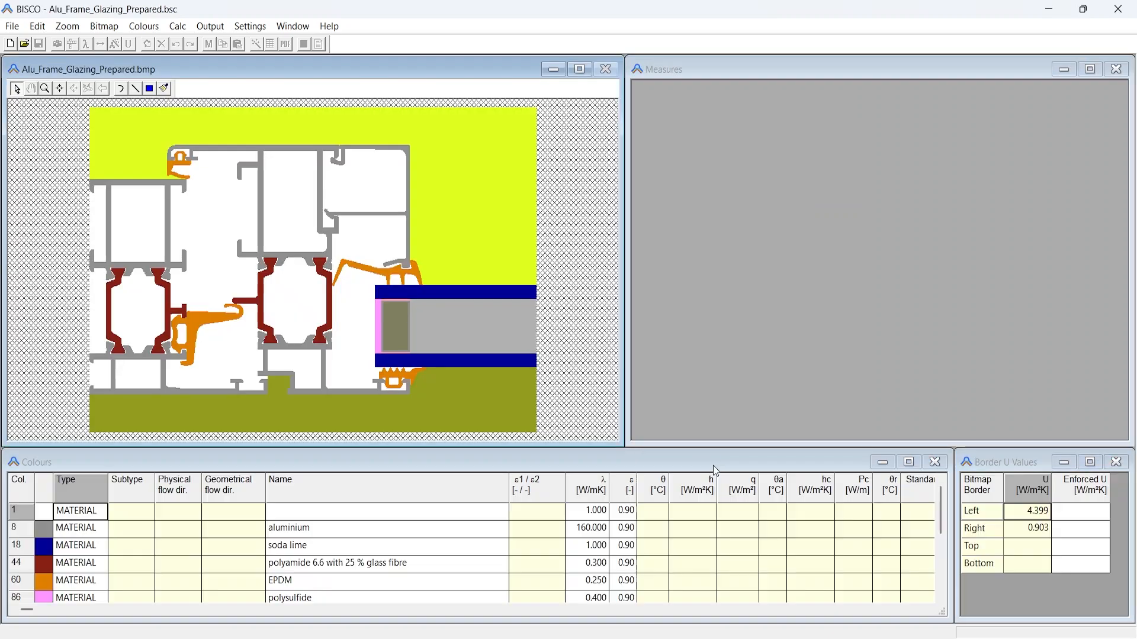
- Examine the undefined cavities, the glazing gas layer and the material properties assigned to the imported colours
left_click(358, 297)
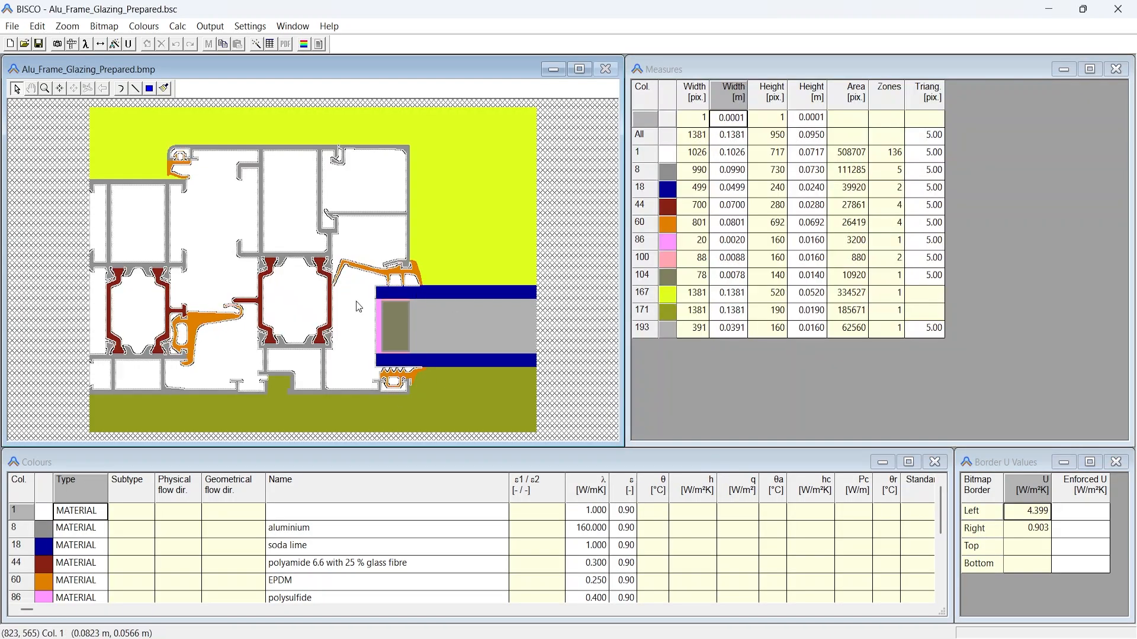
scroll(331, 519, "down", 3)
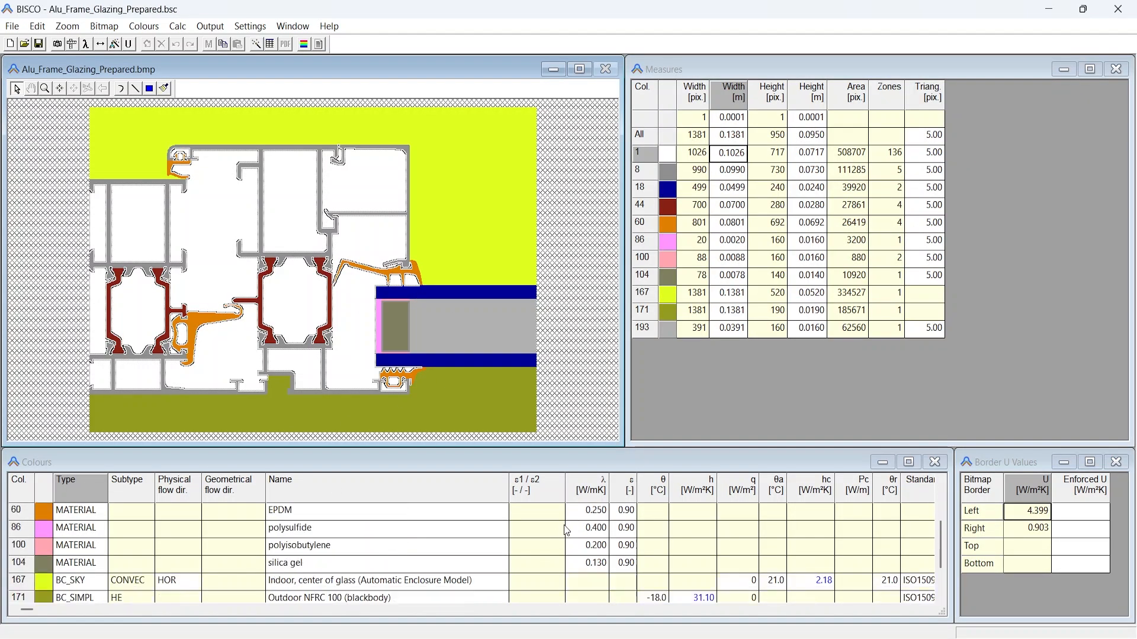
scroll(567, 531, "down", 1)
left_click(465, 316)
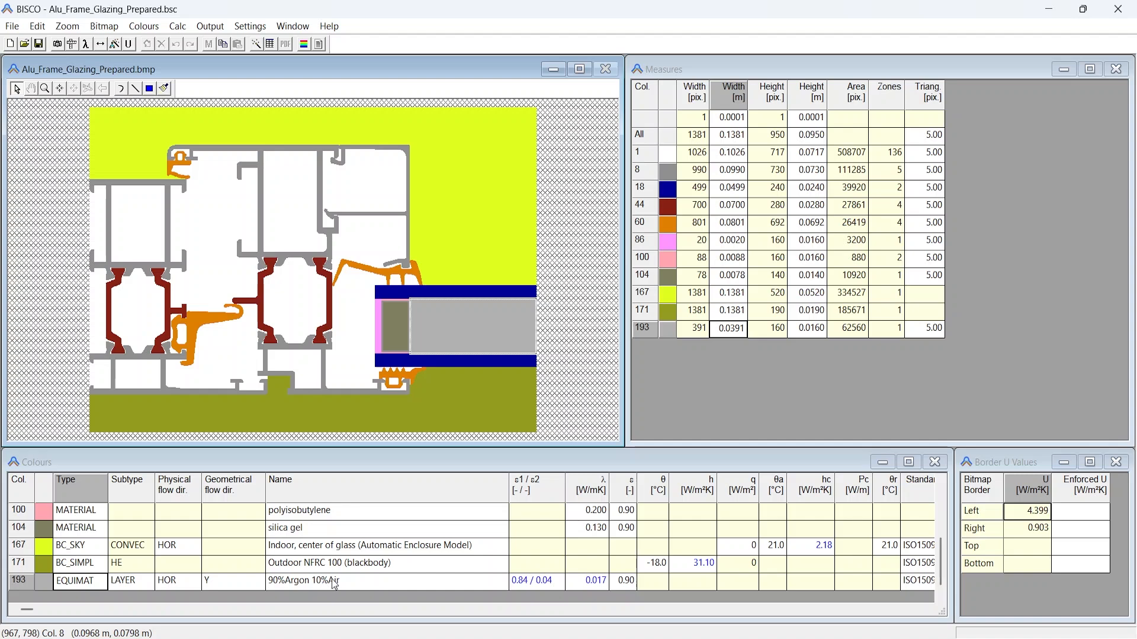
scroll(467, 563, "up", 3)
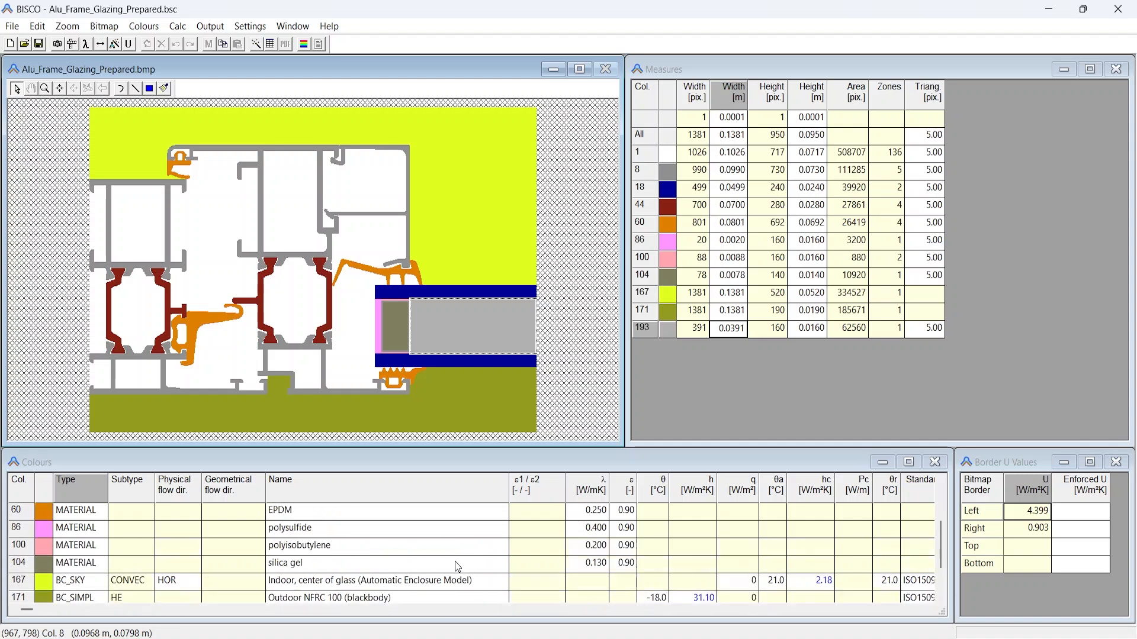
left_click(489, 549)
left_click(584, 550)
scroll(612, 541, "up", 1)
left_click(617, 532)
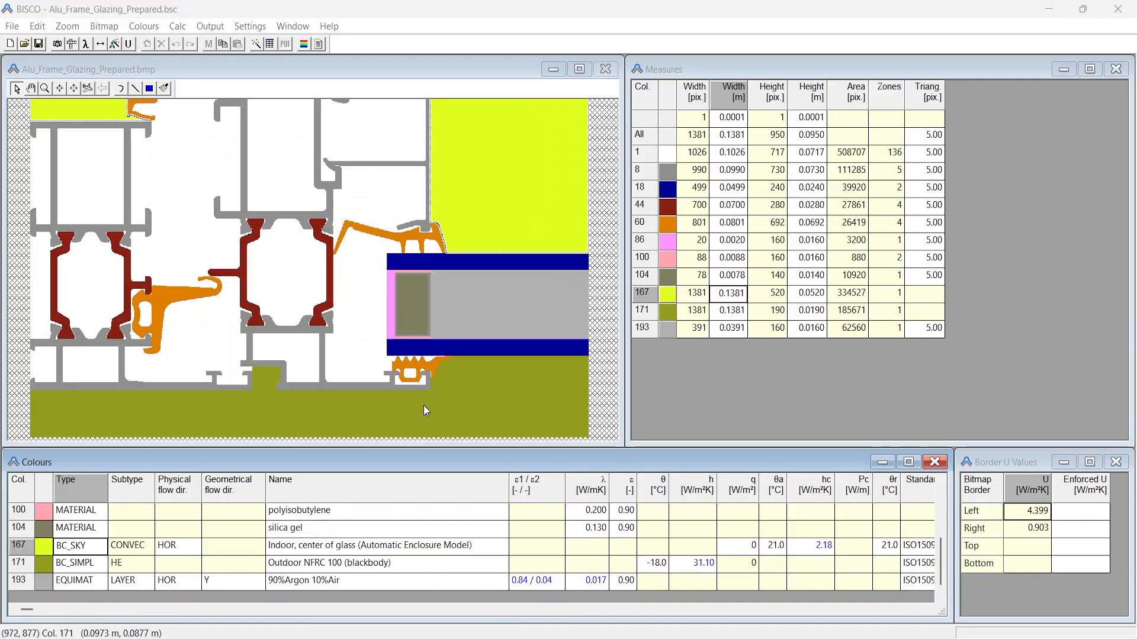
- Check the temperatures and calculation standard of the outdoor and indoor boundary conditions
left_click(437, 394)
scroll(437, 395, "down", 1)
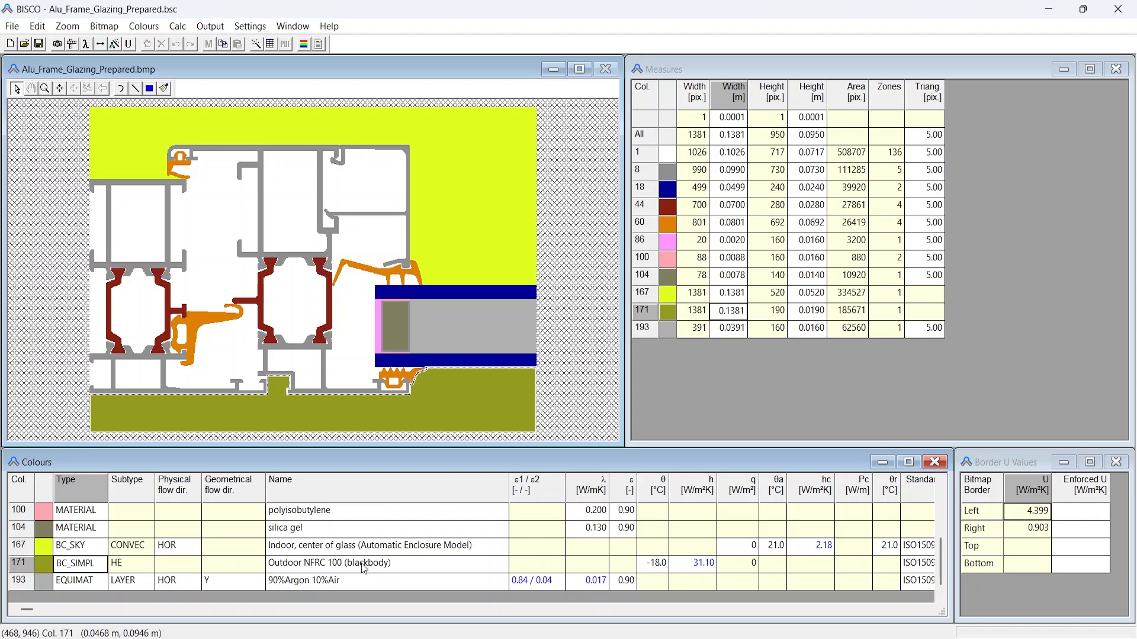
left_click(661, 568)
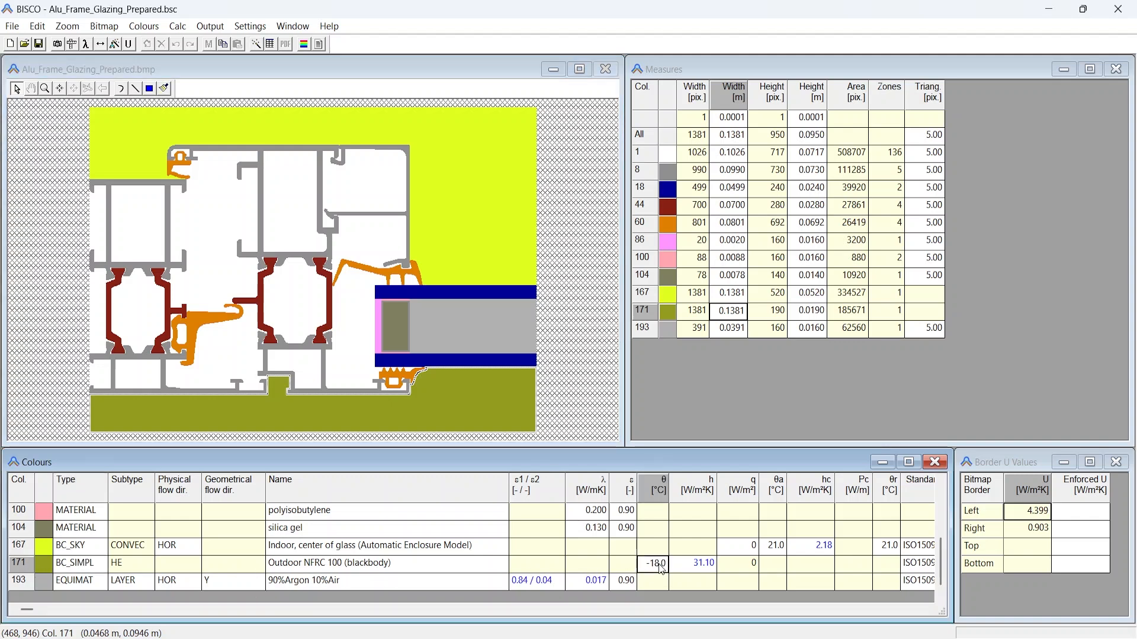
left_click(919, 565)
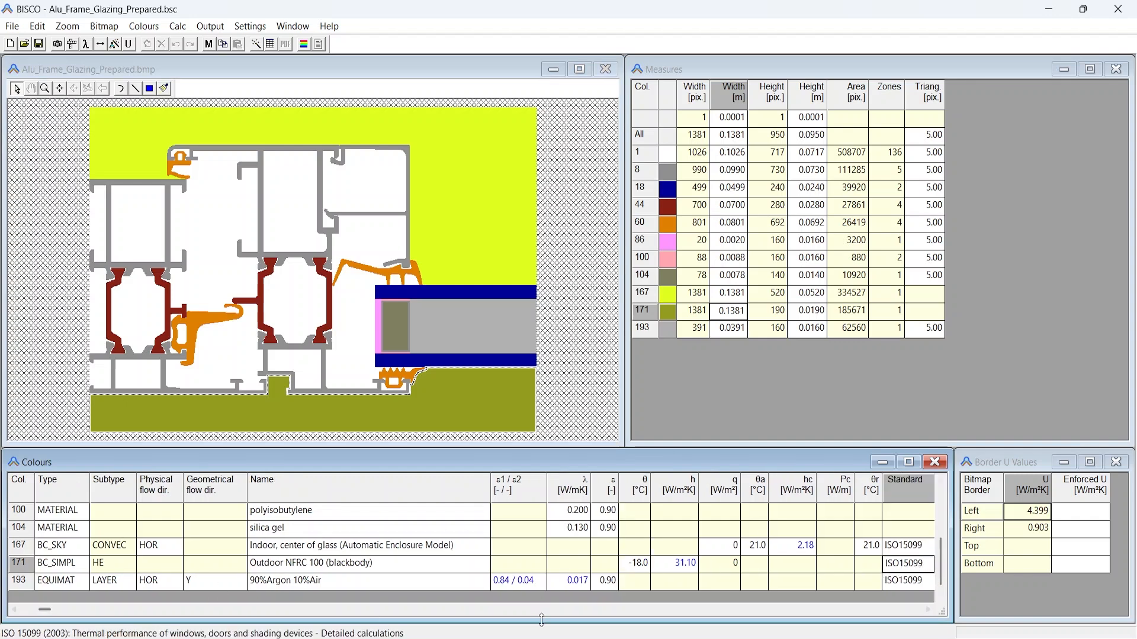
left_click(448, 219)
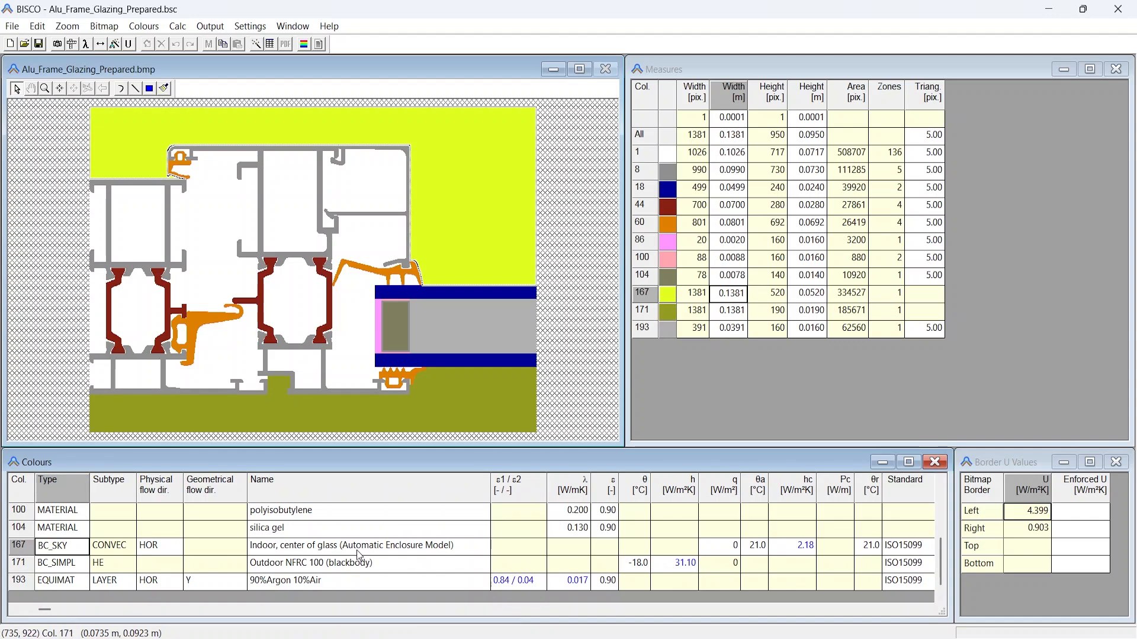
left_click(760, 549)
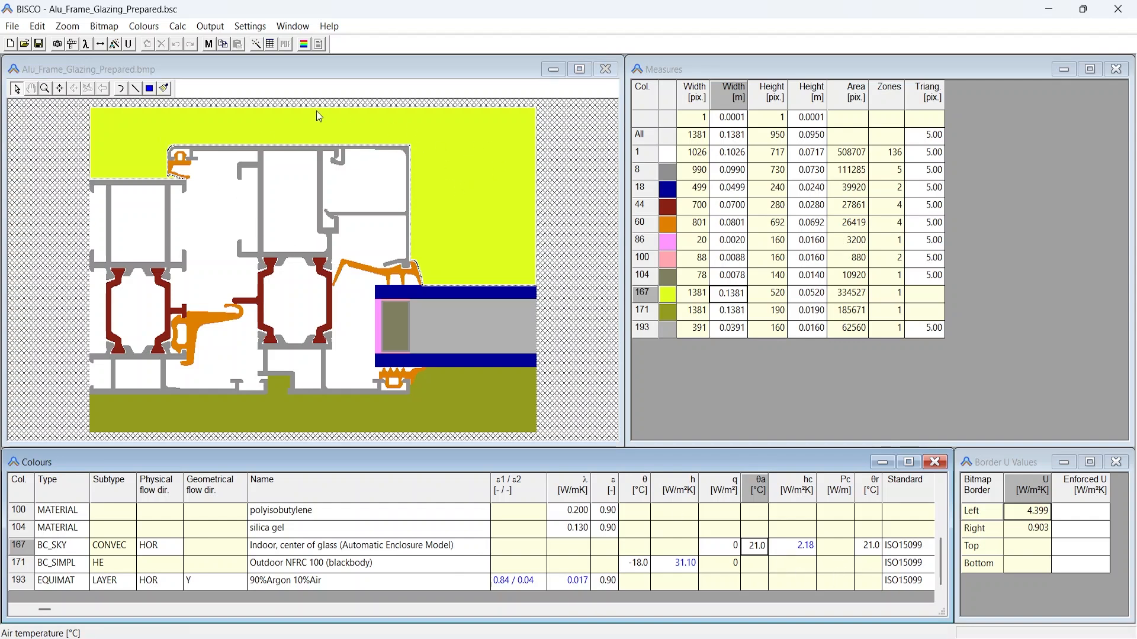
left_click(472, 139)
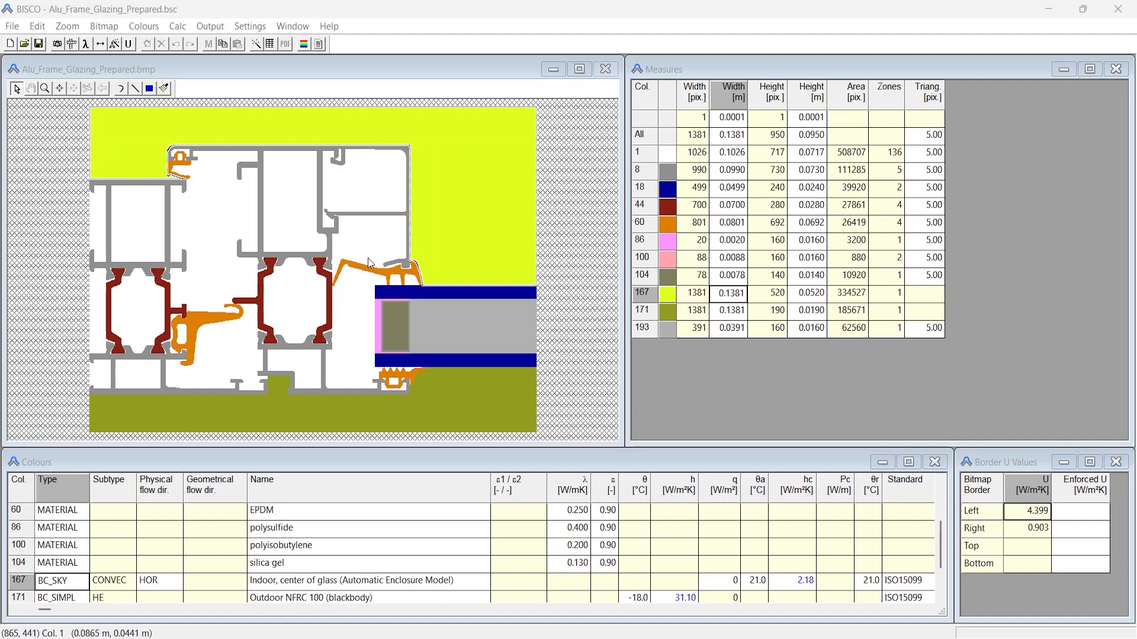
- Compare the undefined cavity zones in the frame section with the adjoining indoor and outdoor boundary zones
left_click(353, 337)
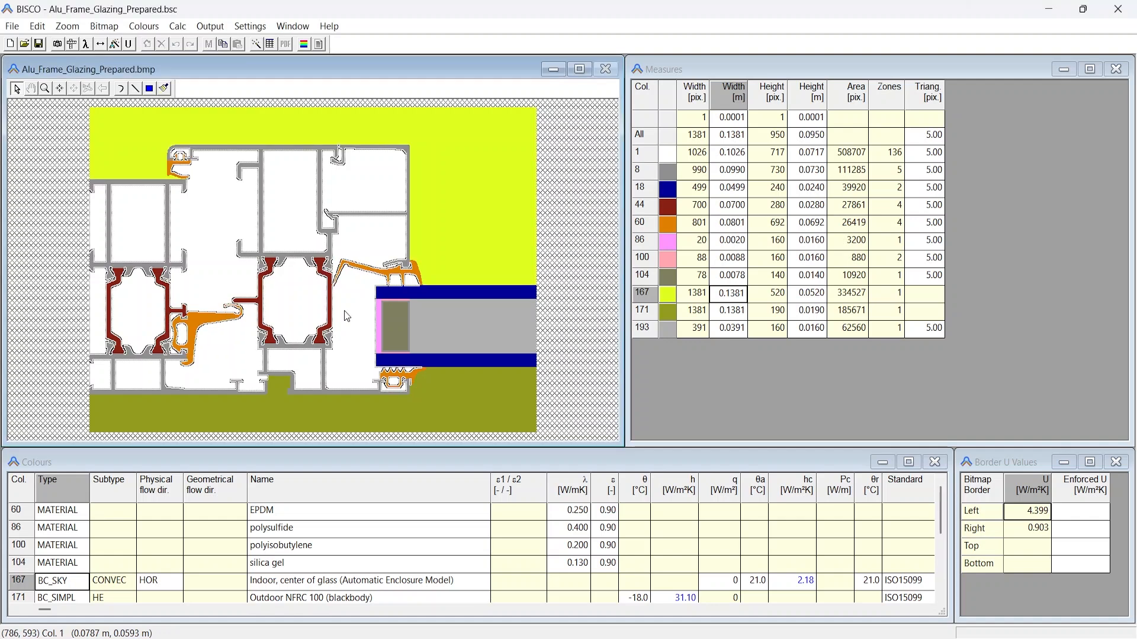
left_click(424, 236)
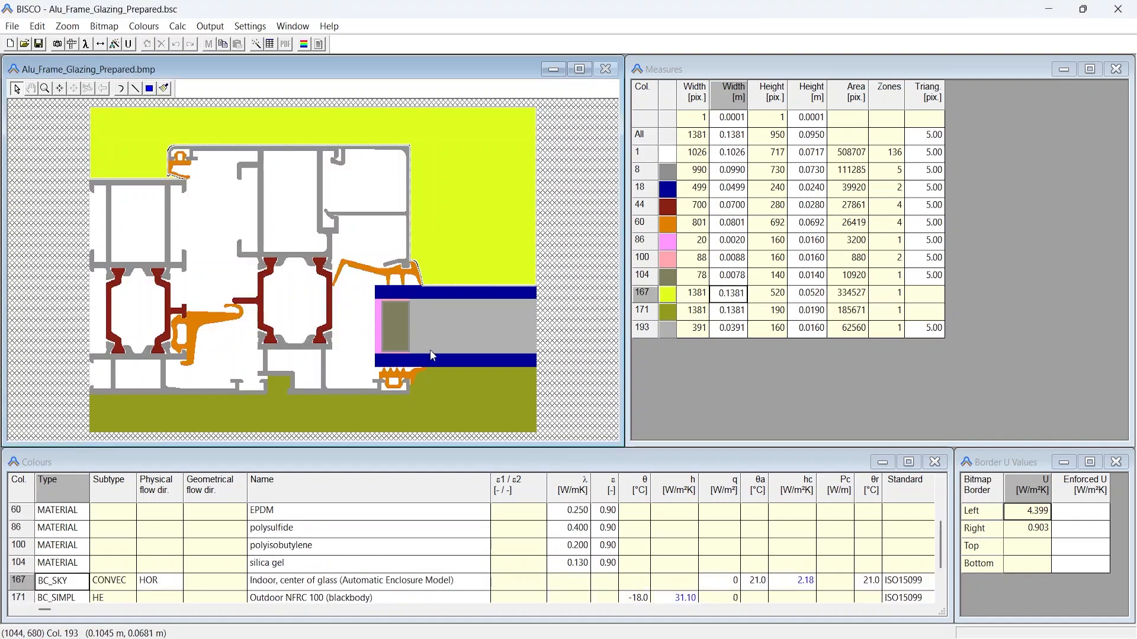
left_click(449, 415)
left_click(448, 189)
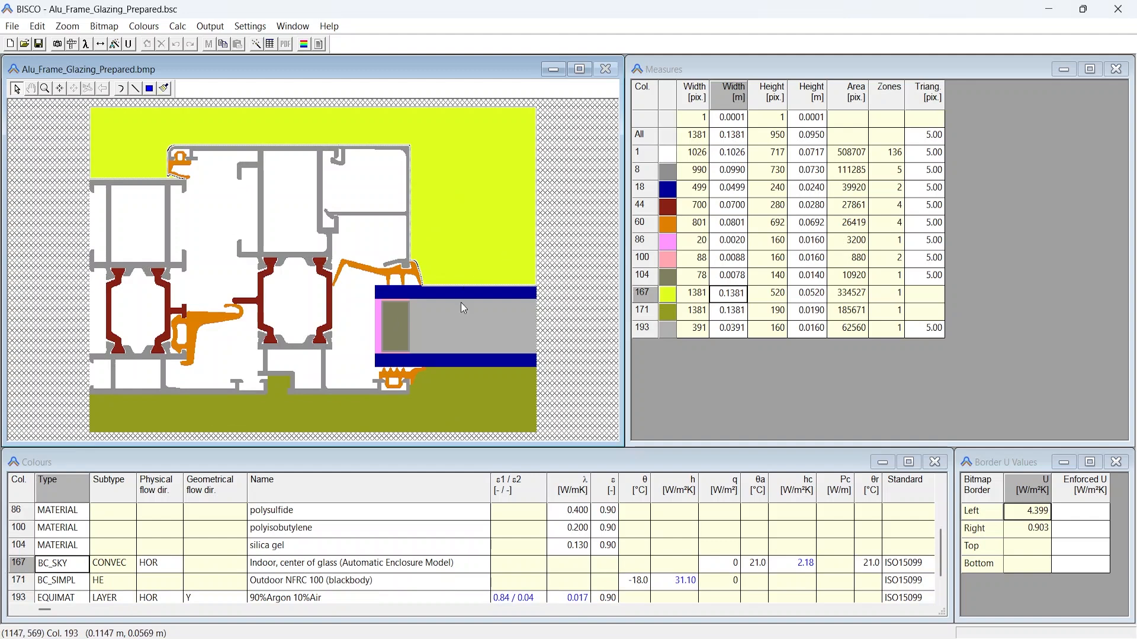
left_click(38, 26)
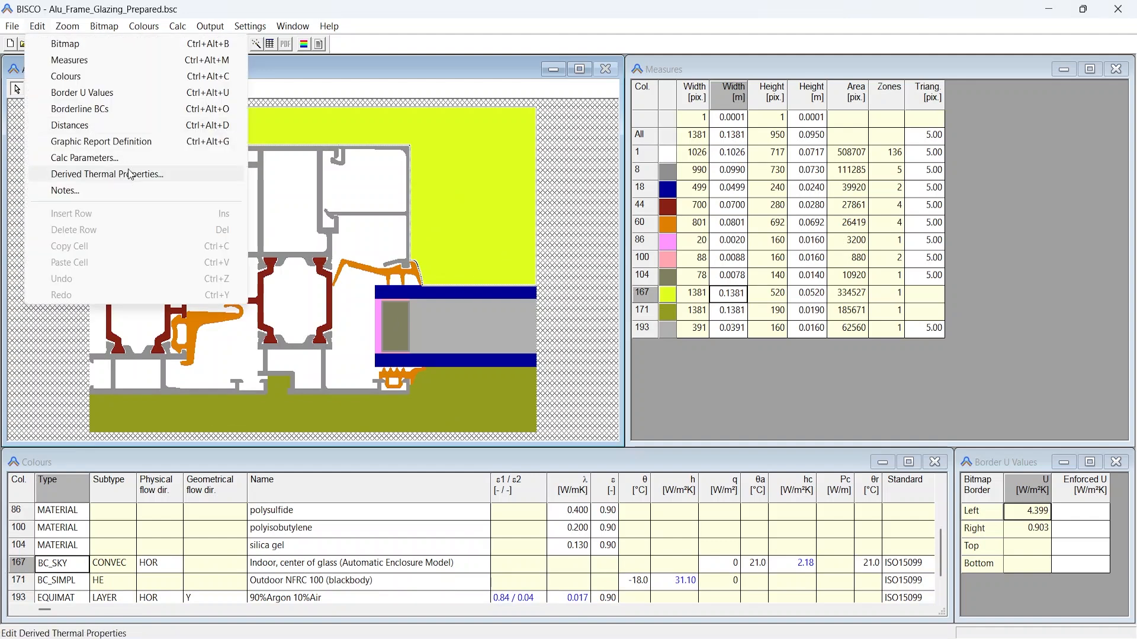
left_click(511, 213)
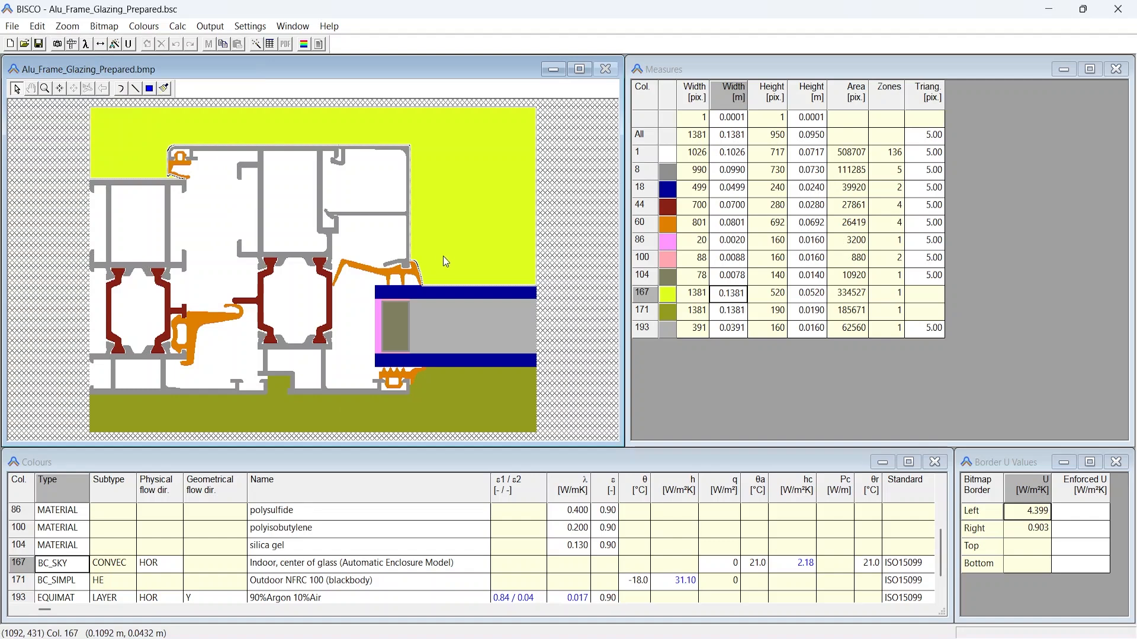
- Review the NFRC 100/500 preparation settings, including the window frame colour number, and accept them
left_click(250, 26)
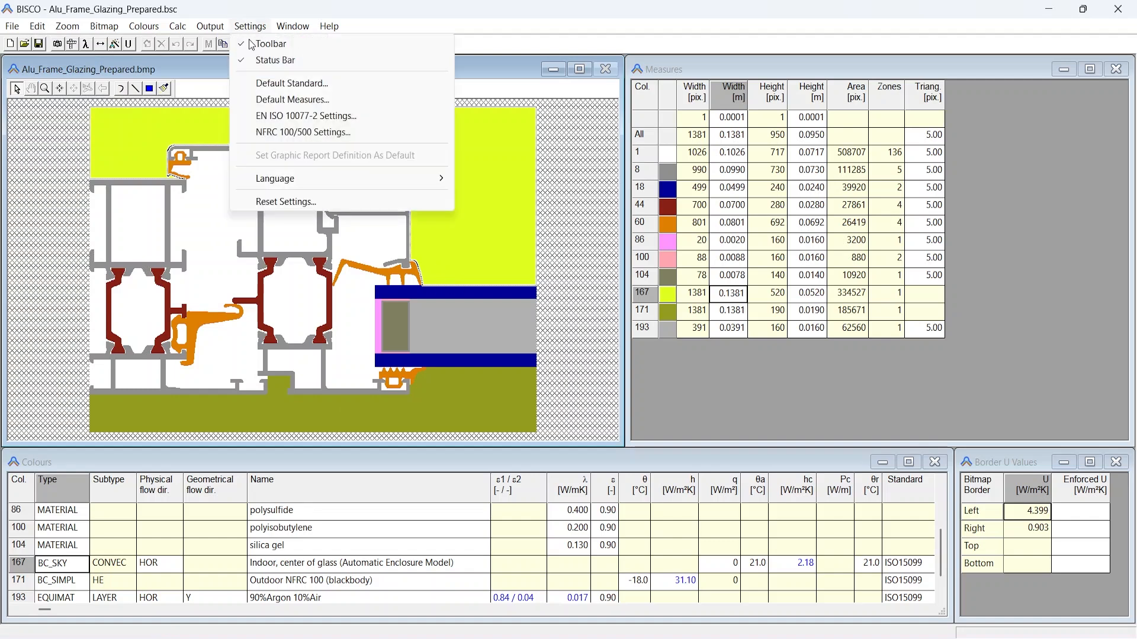
left_click(292, 136)
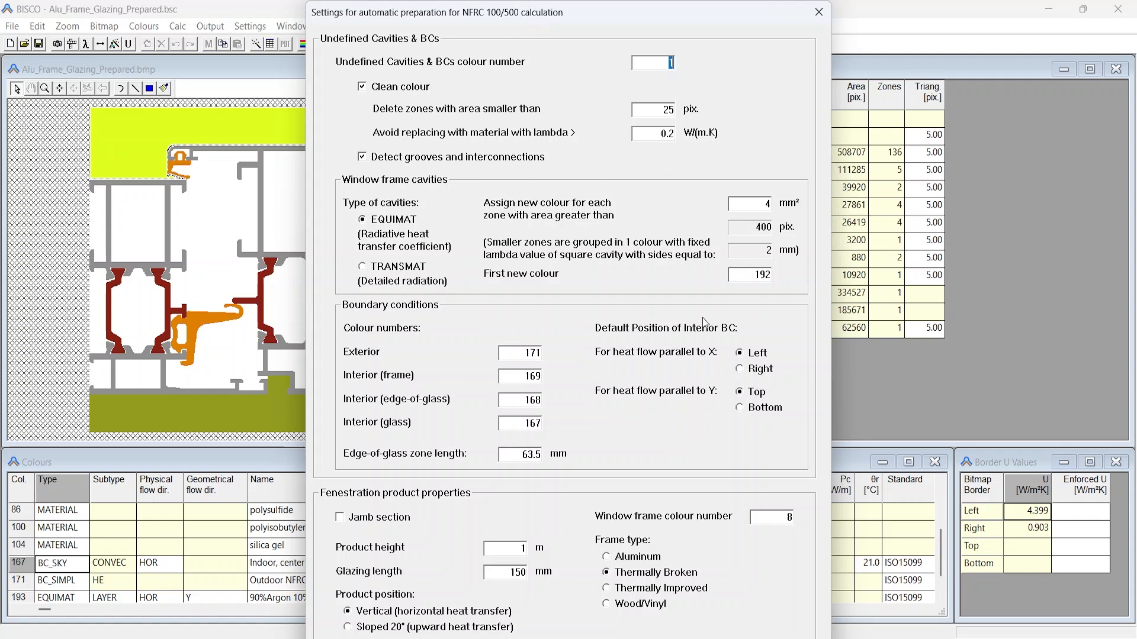
double_click(787, 519)
left_click(775, 521)
key("Return")
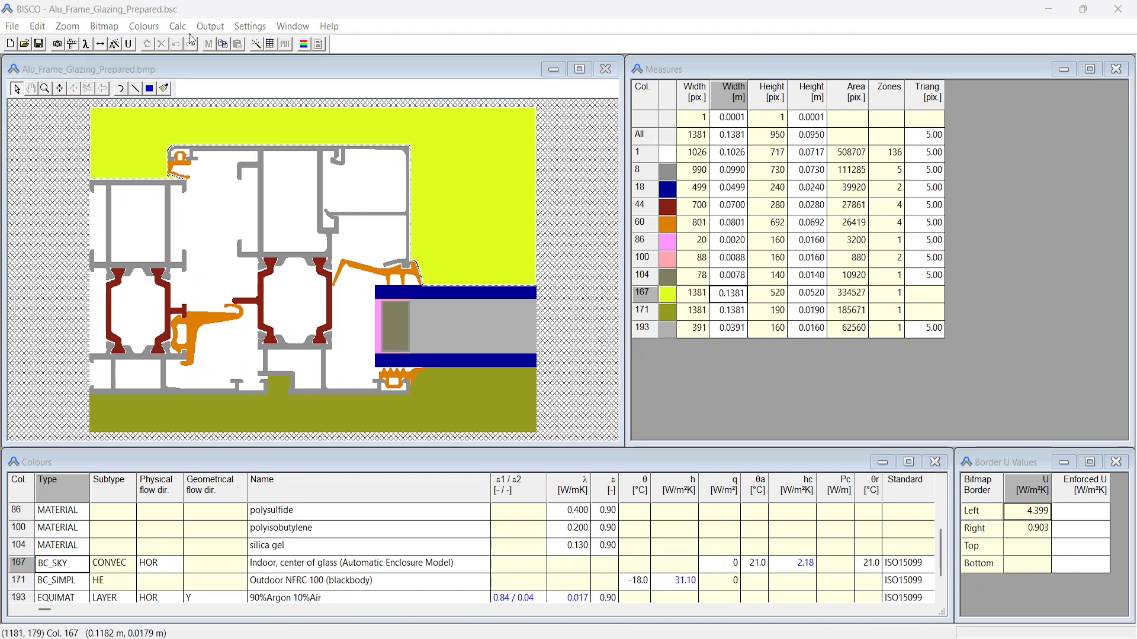
- Run the automatic NFRC 100/500 preparation on the frame and glazing bitmap
left_click(104, 26)
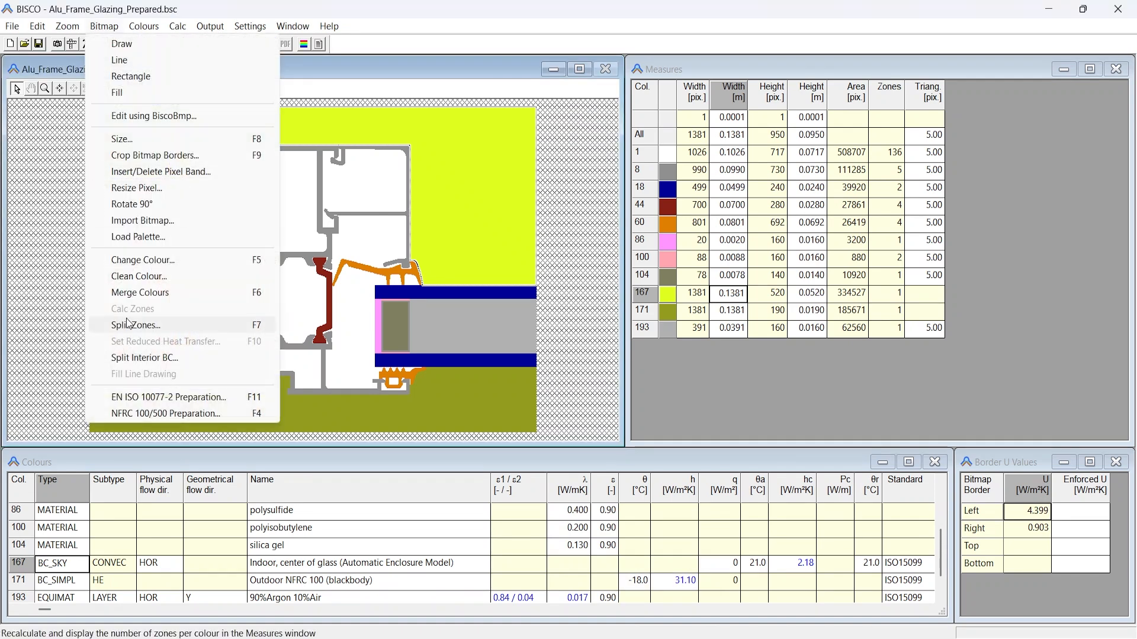
left_click(181, 419)
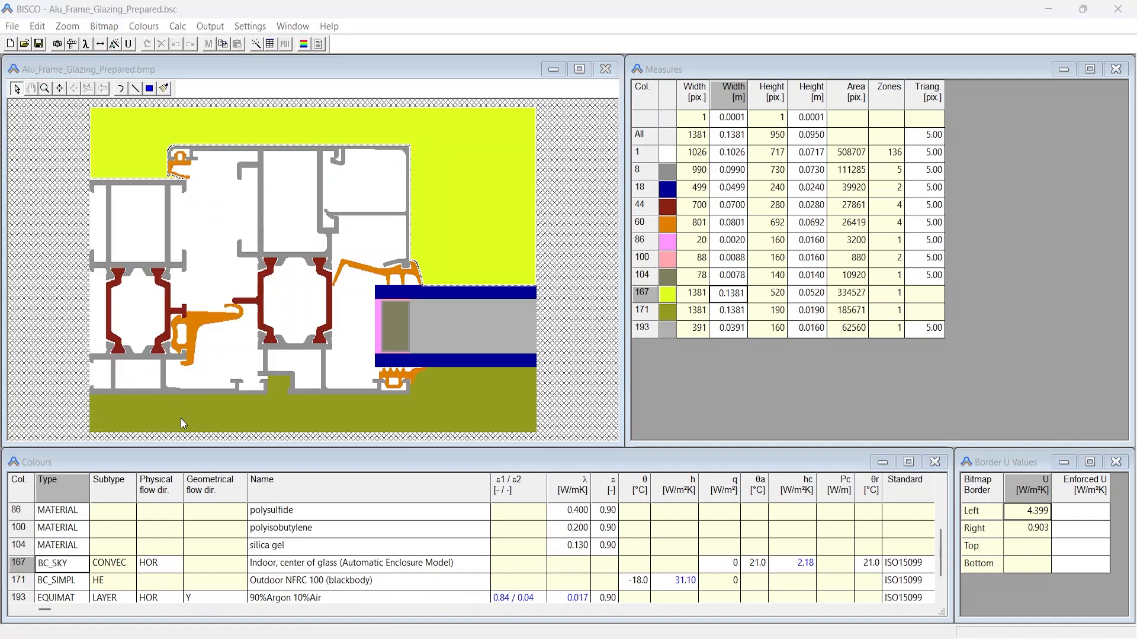
left_click(598, 368)
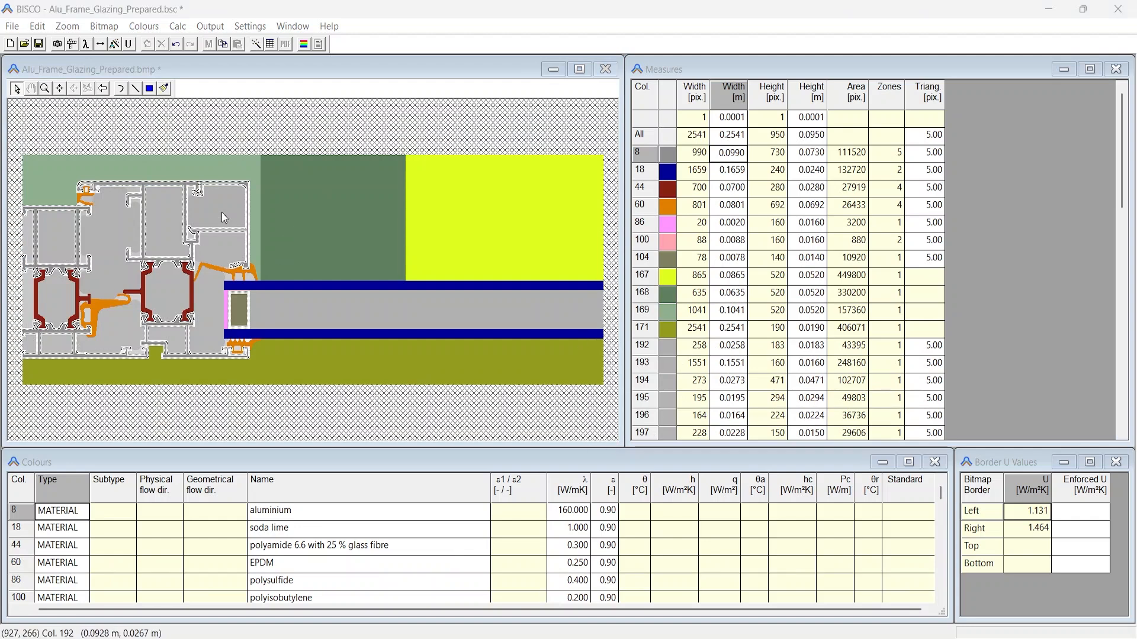
- Calculate the prepared model and examine the Ufr and Ueg transmittances in the text report
left_click(256, 45)
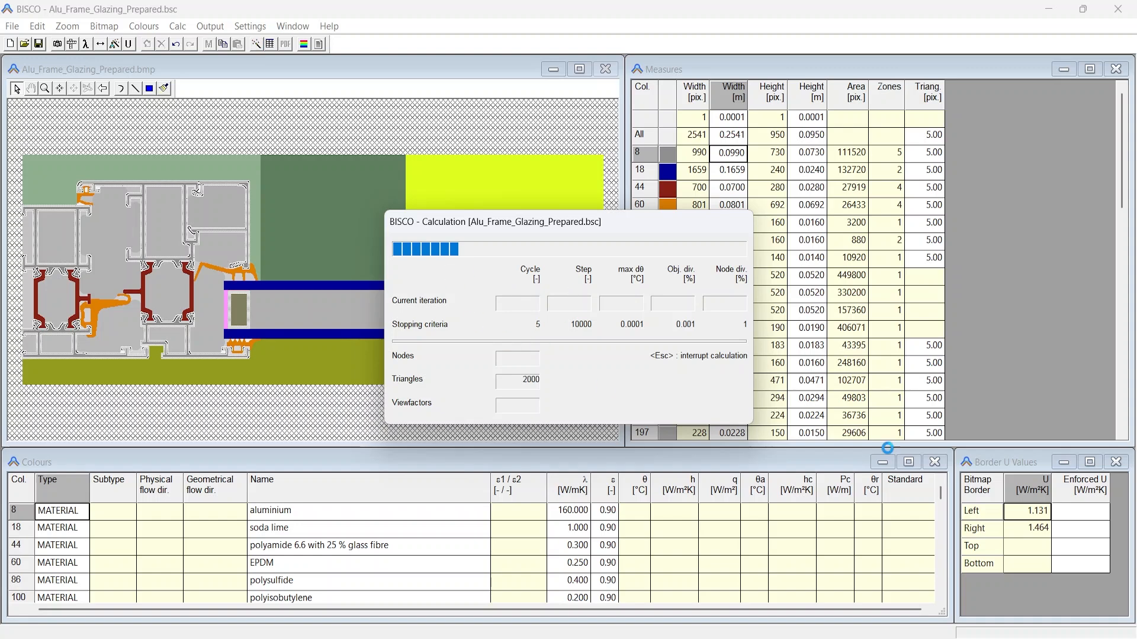
left_click(320, 45)
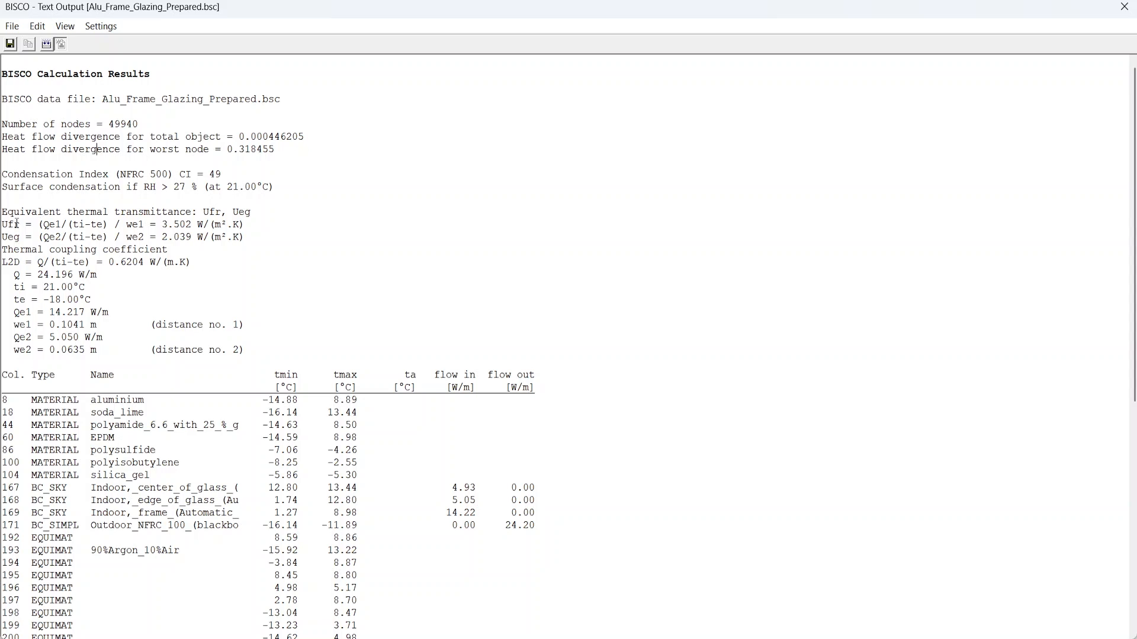
left_click_drag(13, 224, 240, 237)
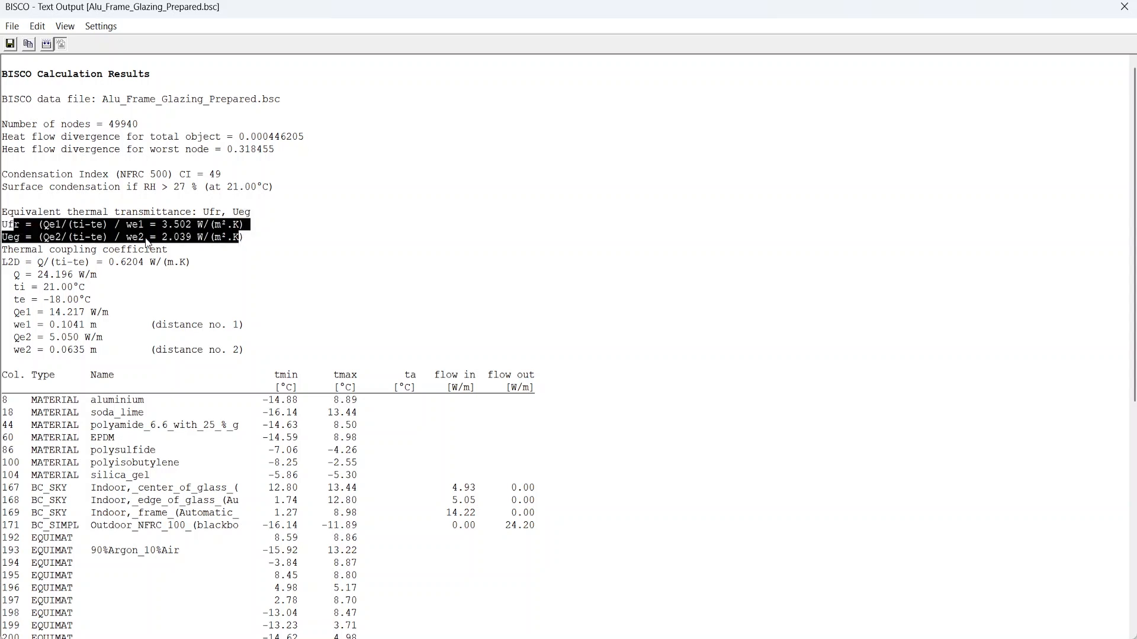
left_click(145, 239)
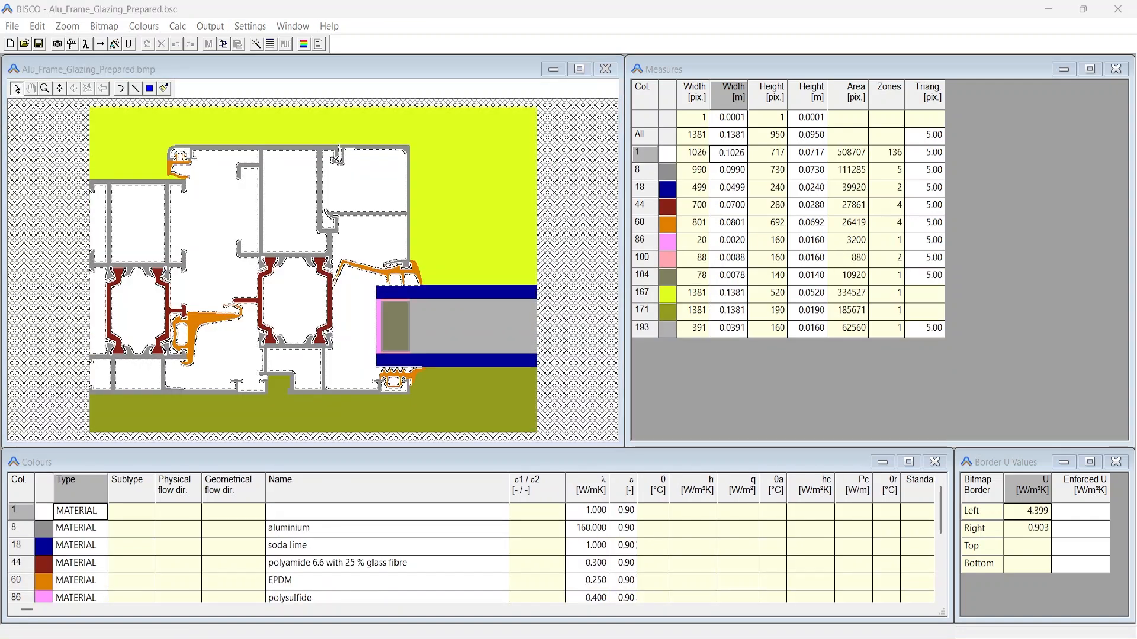
- Examine the undefined colour 1 cavities between the frame profiles and around the gaskets in the frame section
left_click(357, 329)
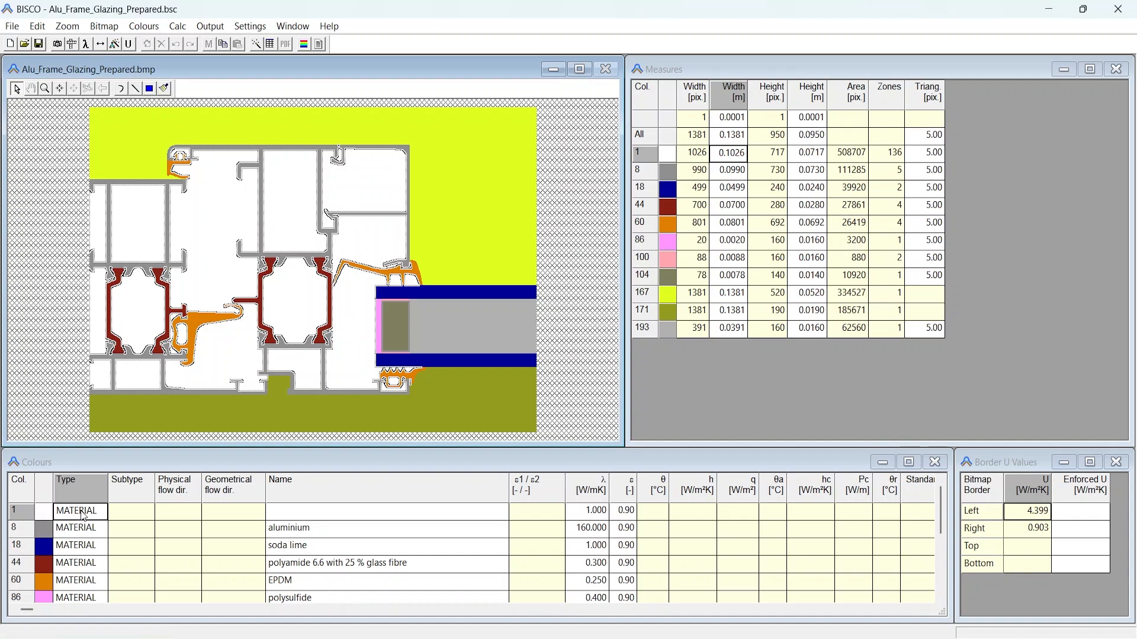
scroll(388, 355, "up", 1)
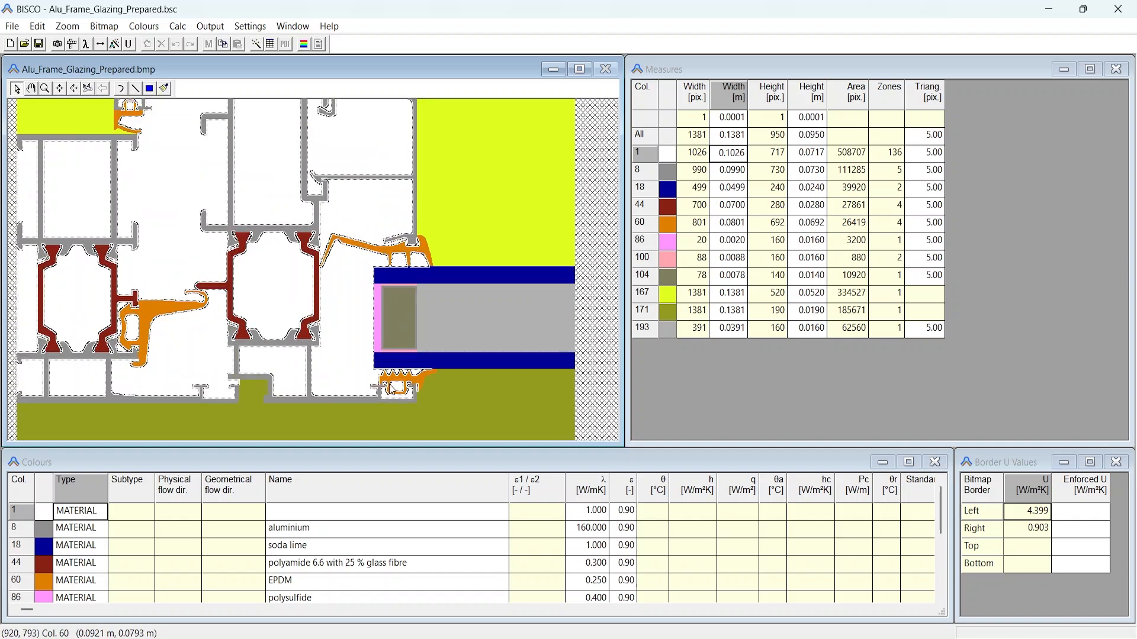
scroll(393, 392, "down", 1)
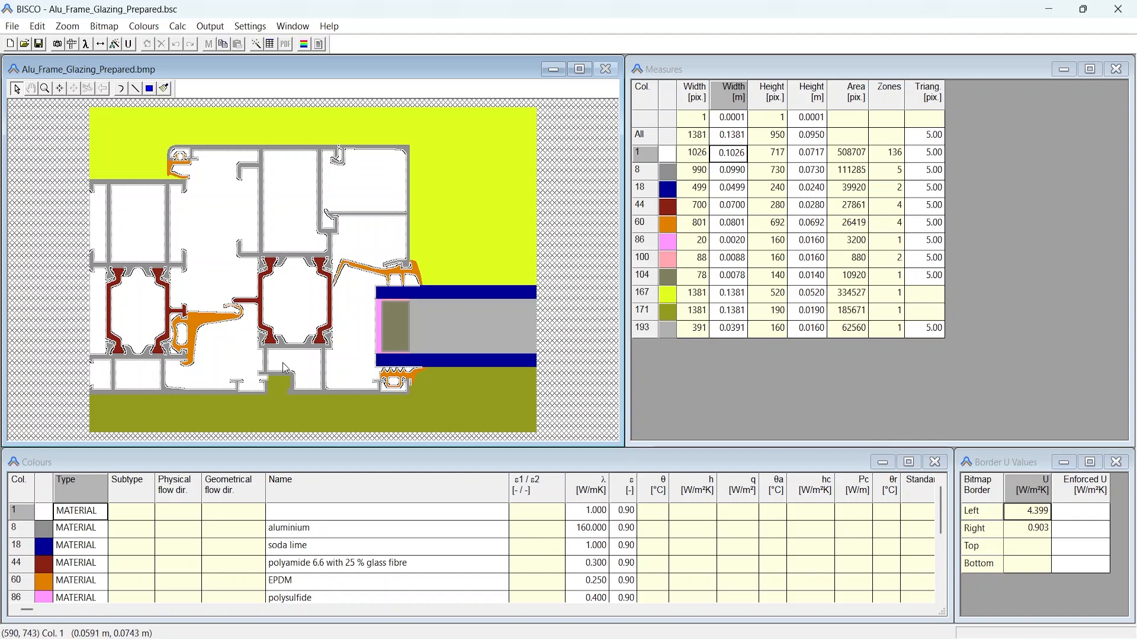
scroll(177, 330, "up", 2)
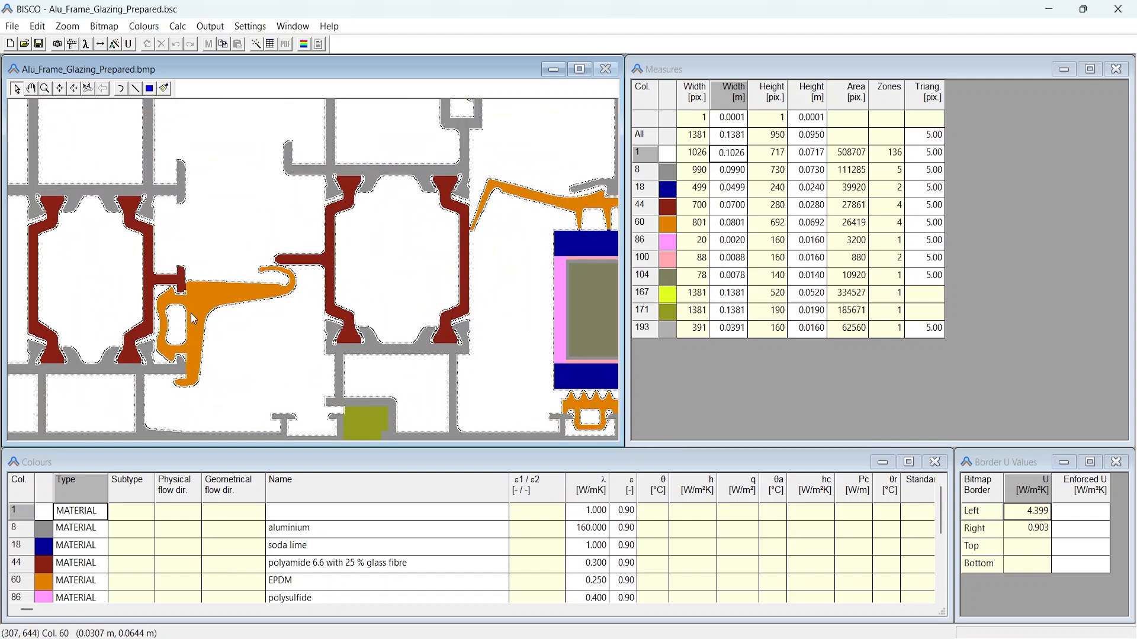
scroll(224, 313, "down", 2)
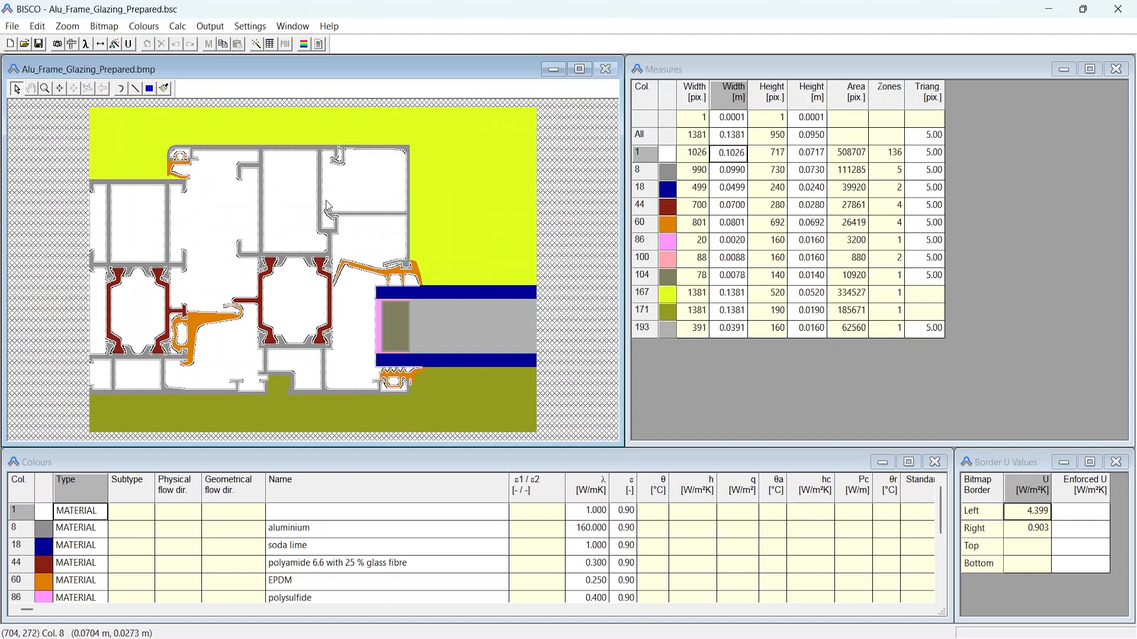
- Confirm ISO 15099 as the default standard for the calculation
left_click(250, 26)
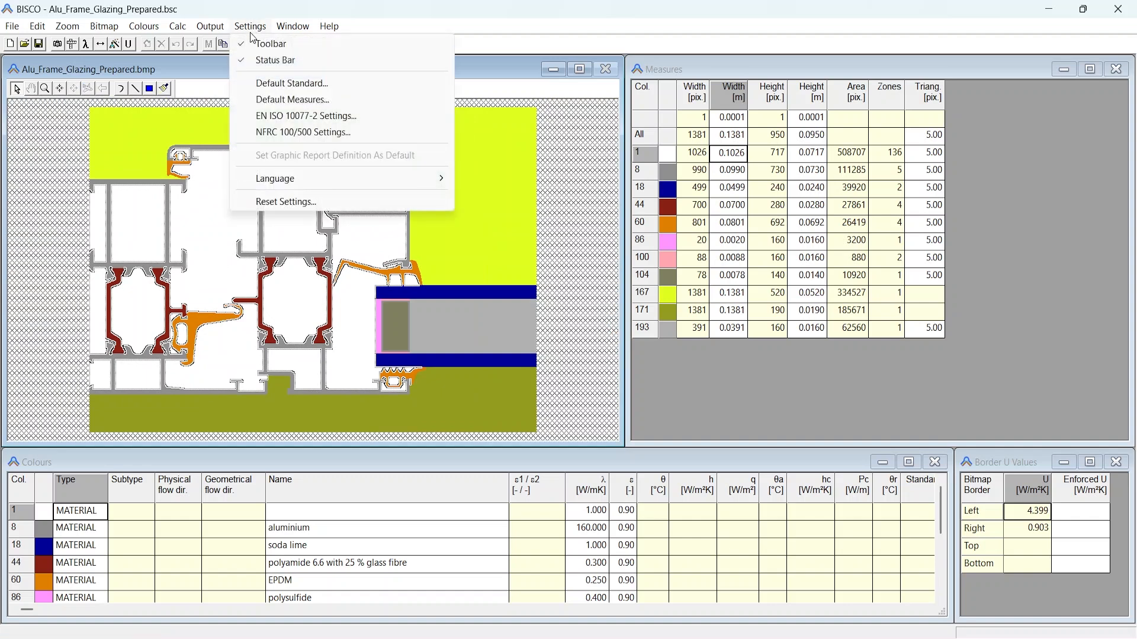
left_click(293, 83)
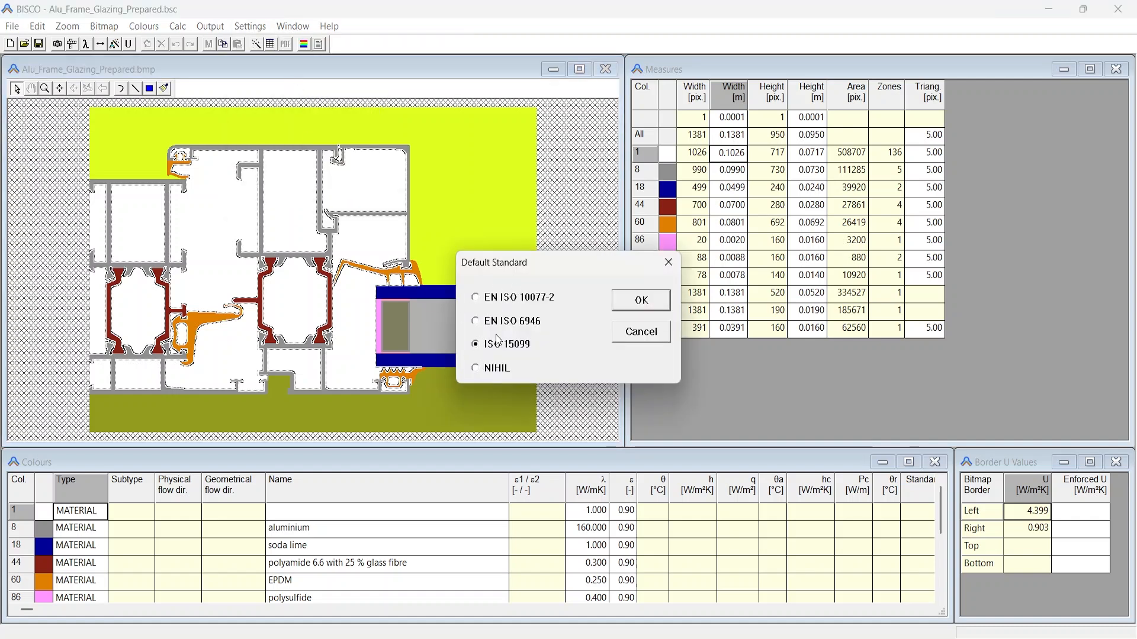
key("Return")
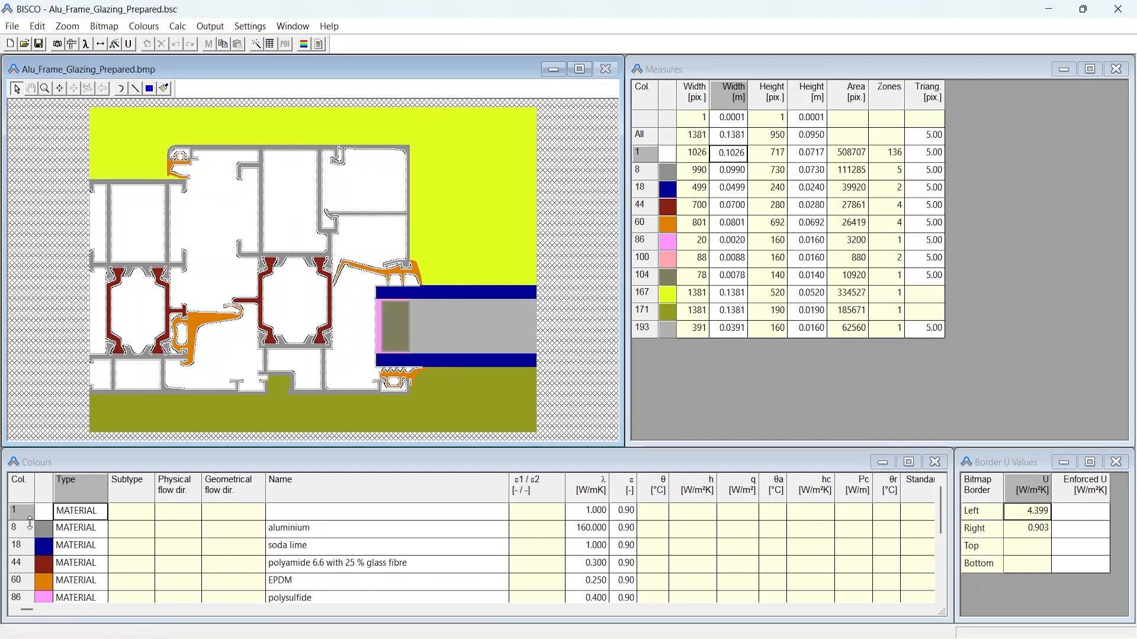
- Set the type of the undefined cavity colour 1 to EQUIMAT and review its subtype, flow directions and standard
double_click(91, 506)
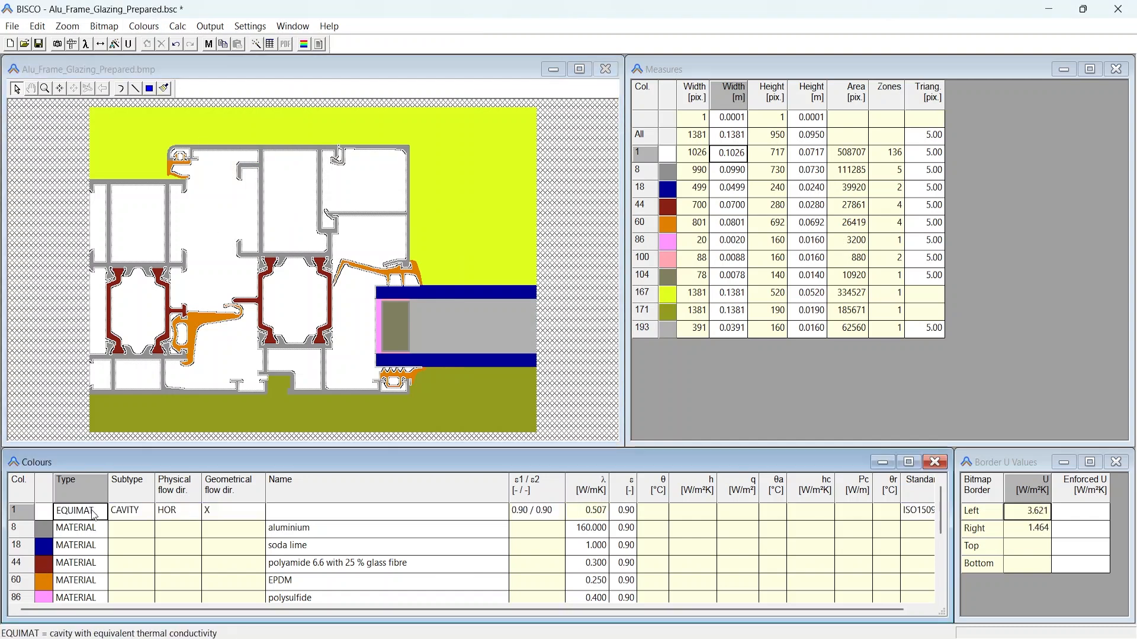
left_click(127, 511)
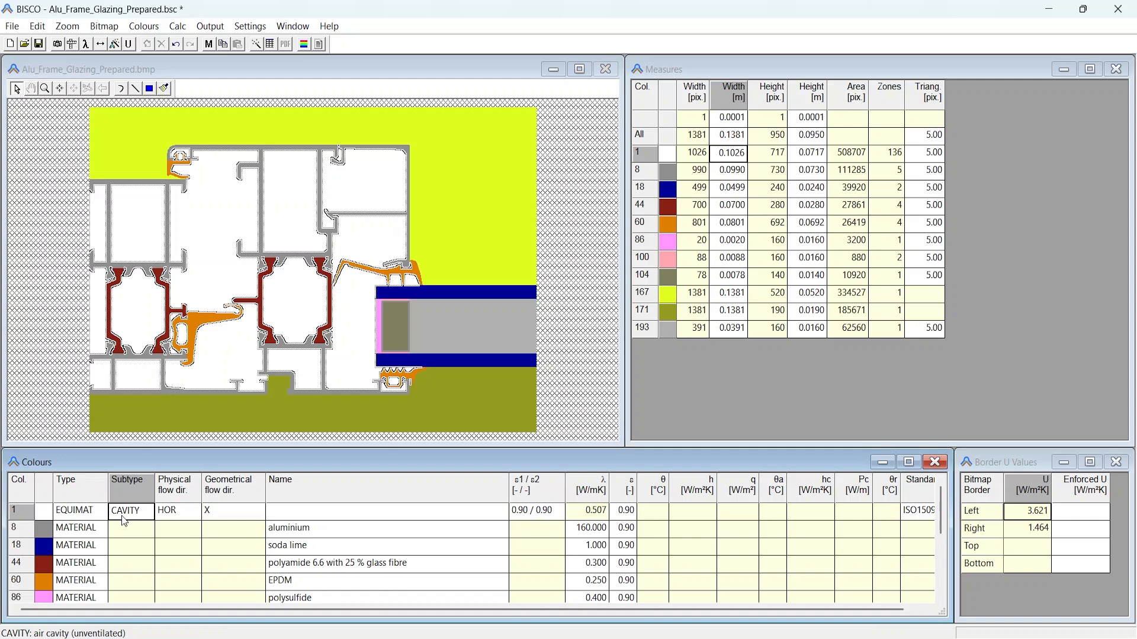
left_click(173, 513)
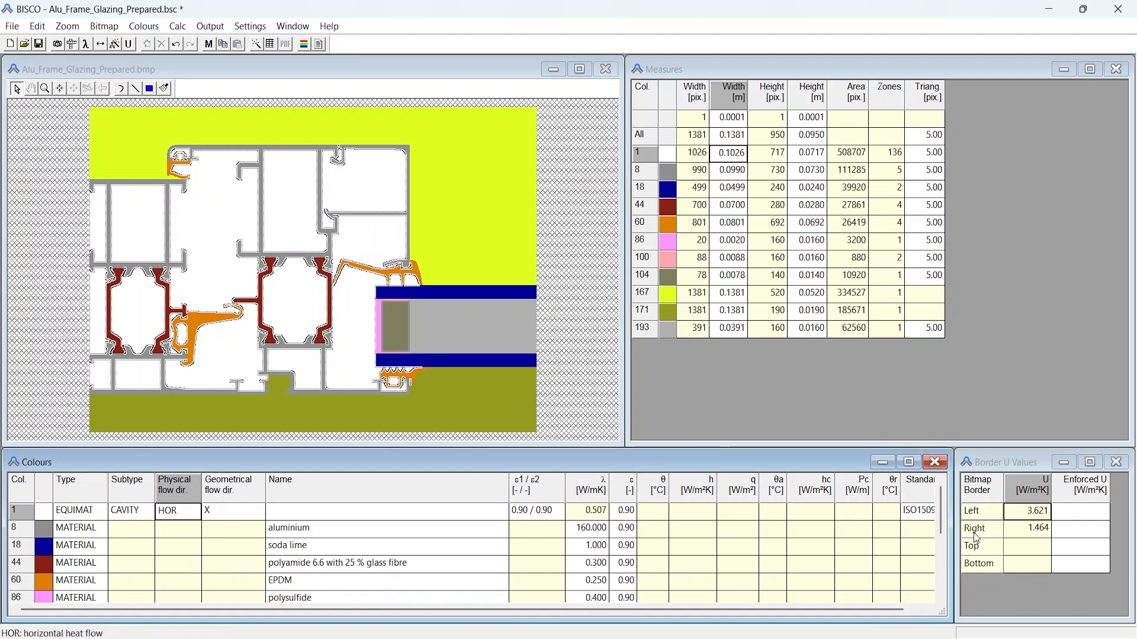
left_click(920, 514)
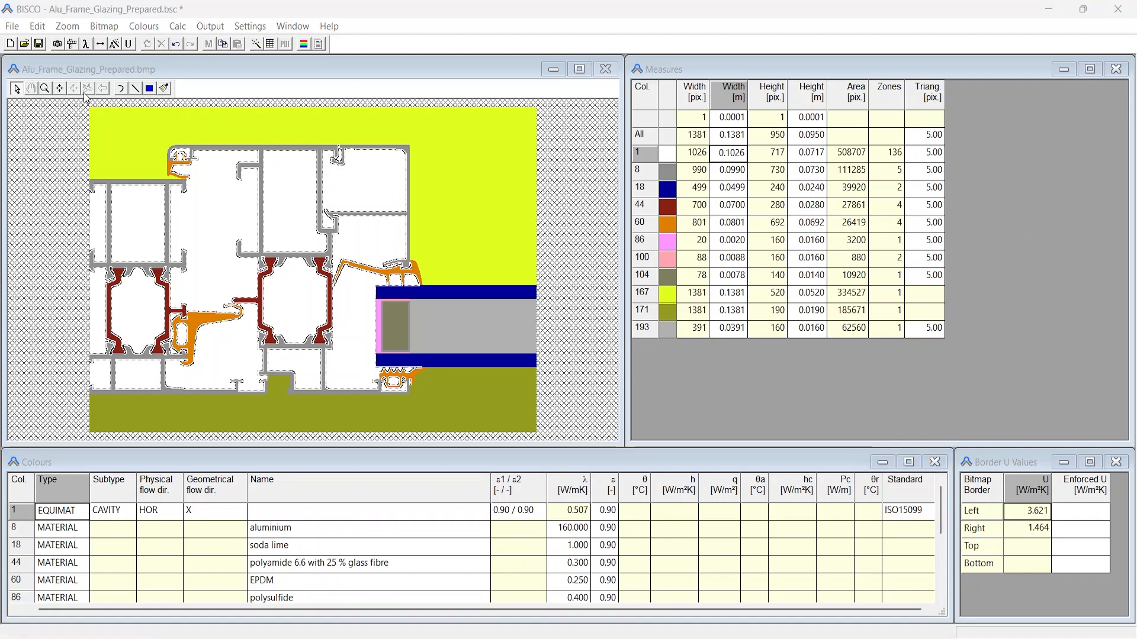
- Split the colour 1 cavity into separate zones, cleaning the colour and detecting grooves and interconnections smaller than 5 mm, and review the new colours
left_click(103, 26)
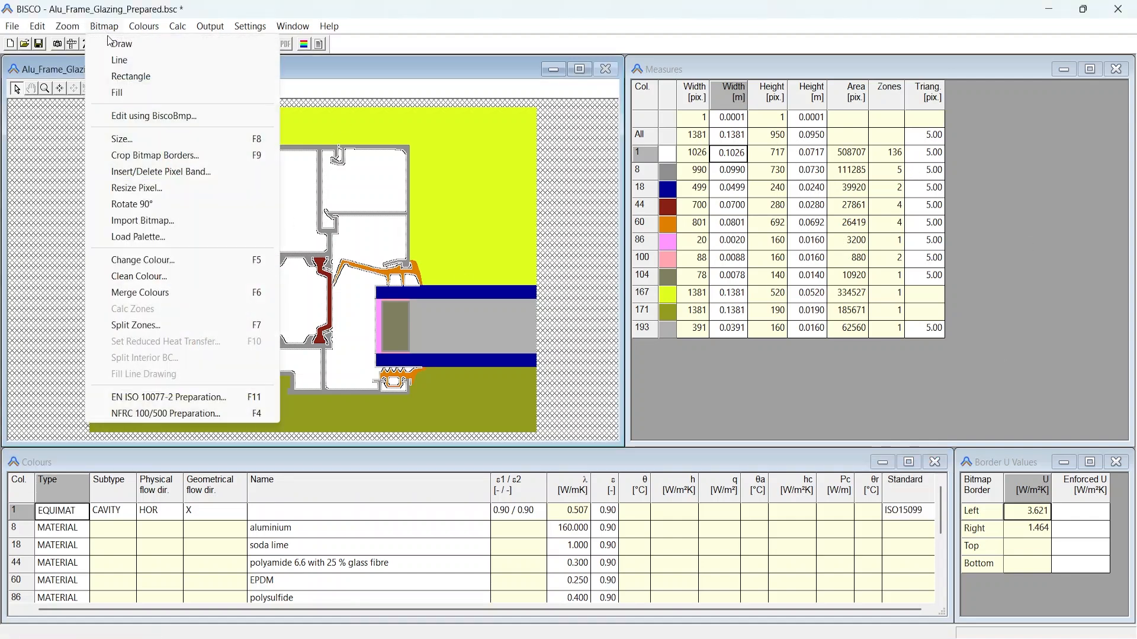
left_click(136, 325)
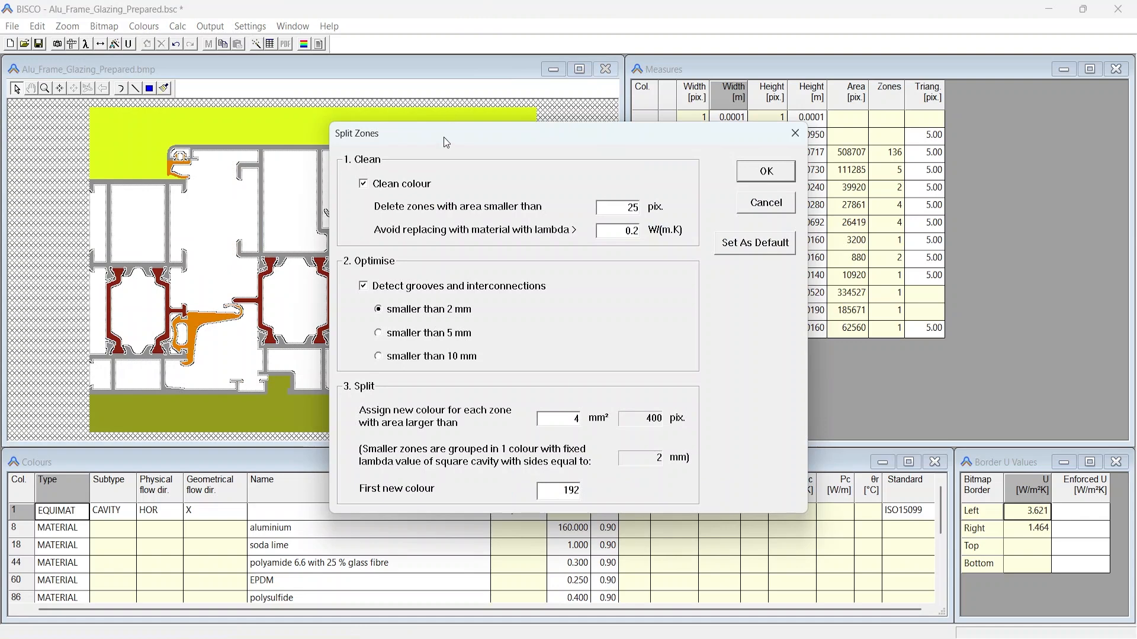
left_click_drag(446, 141, 759, 135)
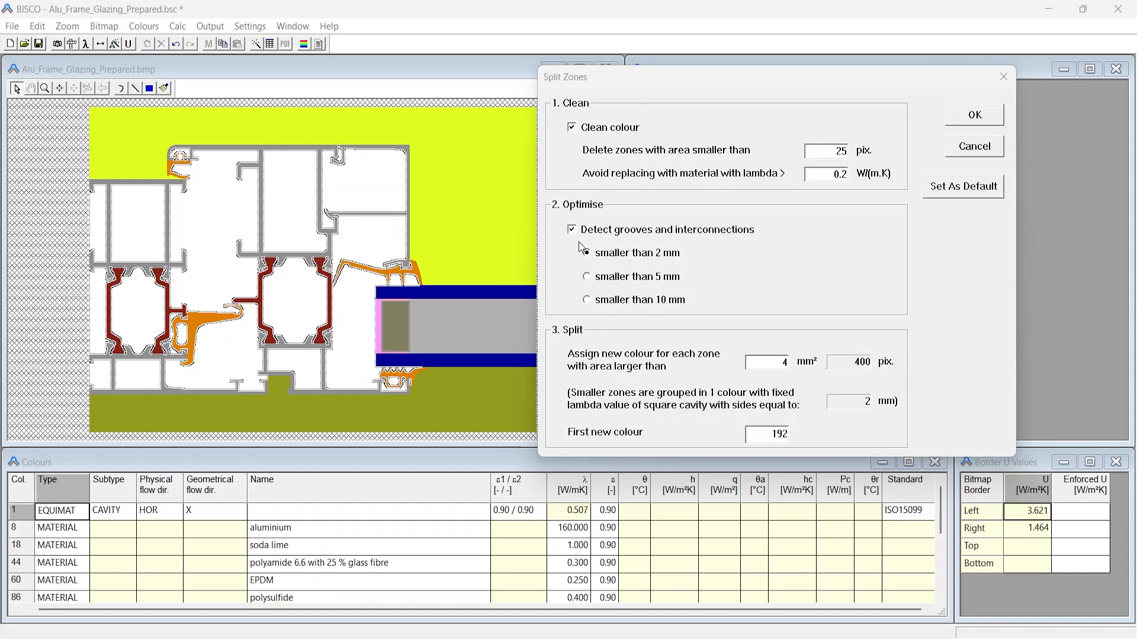
left_click(629, 280)
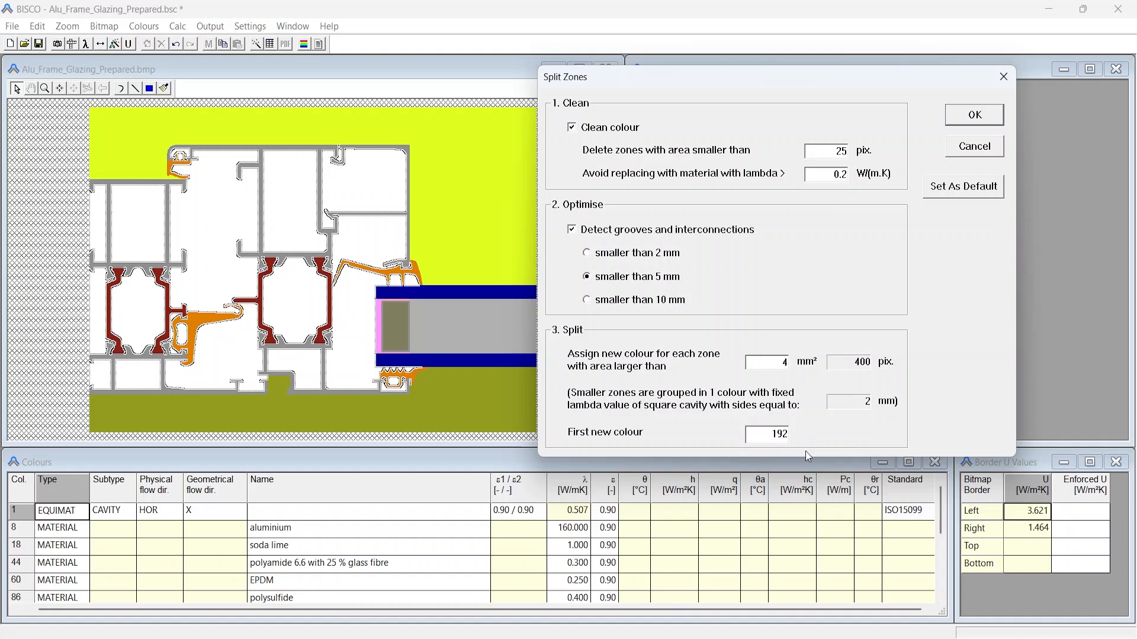
key("Return")
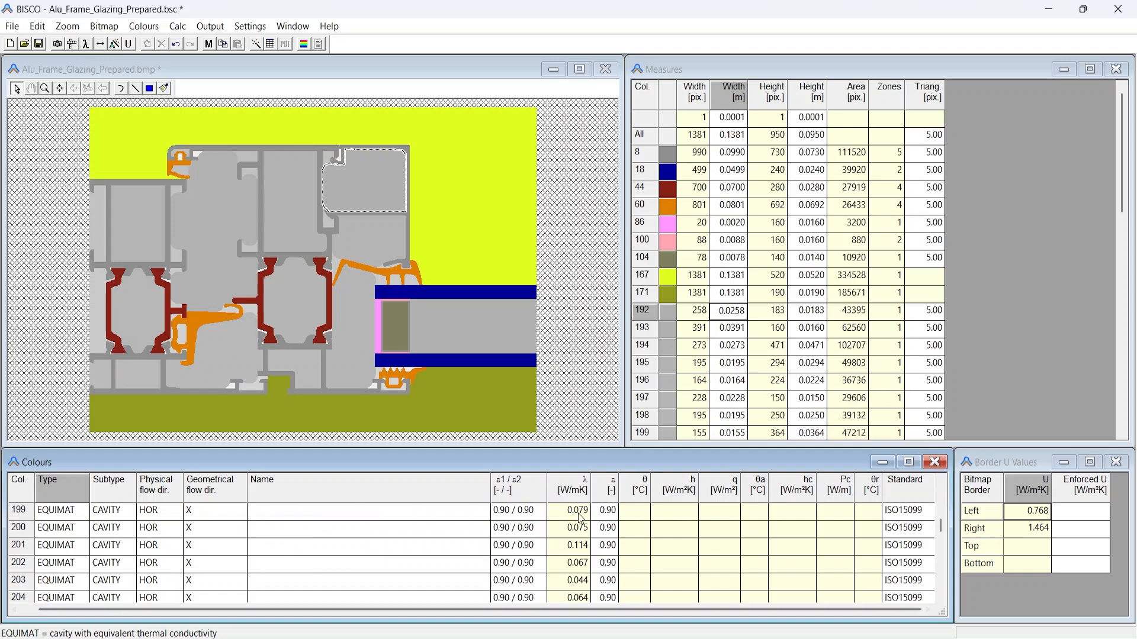
scroll(582, 519, "down", 2)
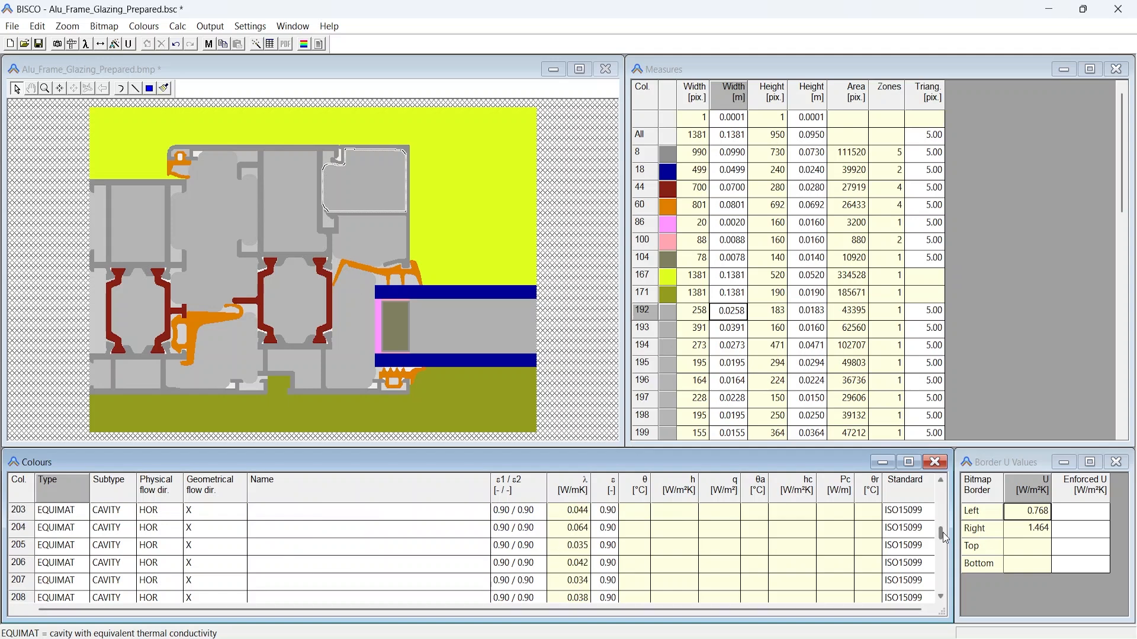
left_click_drag(940, 532, 924, 462)
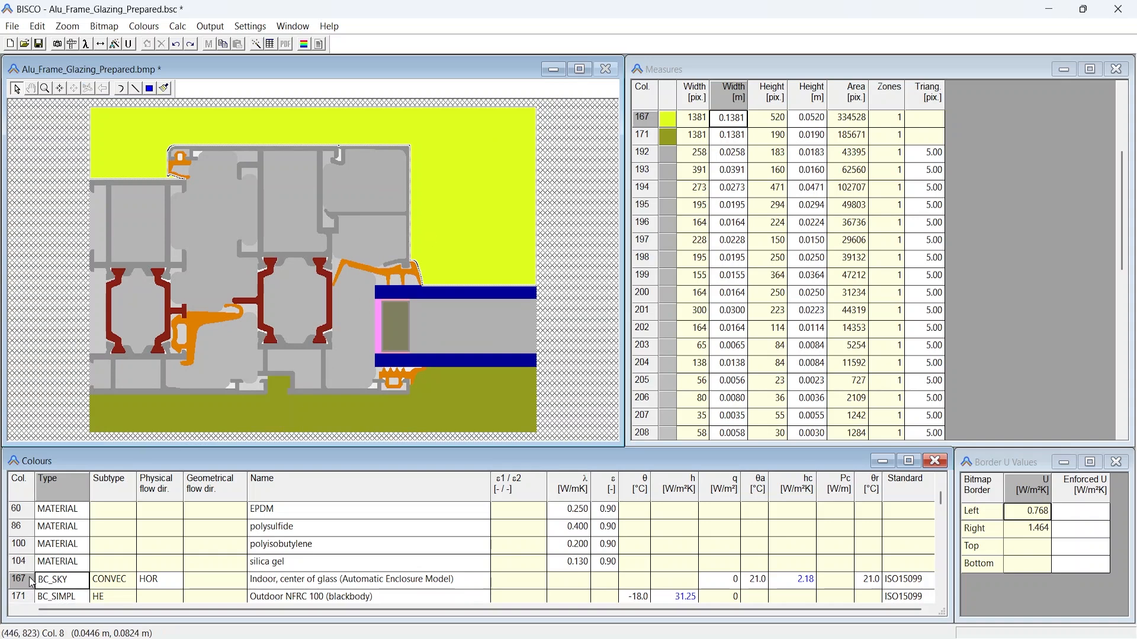
- Run Split Zones on the indoor boundary colour 167, detecting grooves and interconnections smaller than 2 mm
left_click(104, 26)
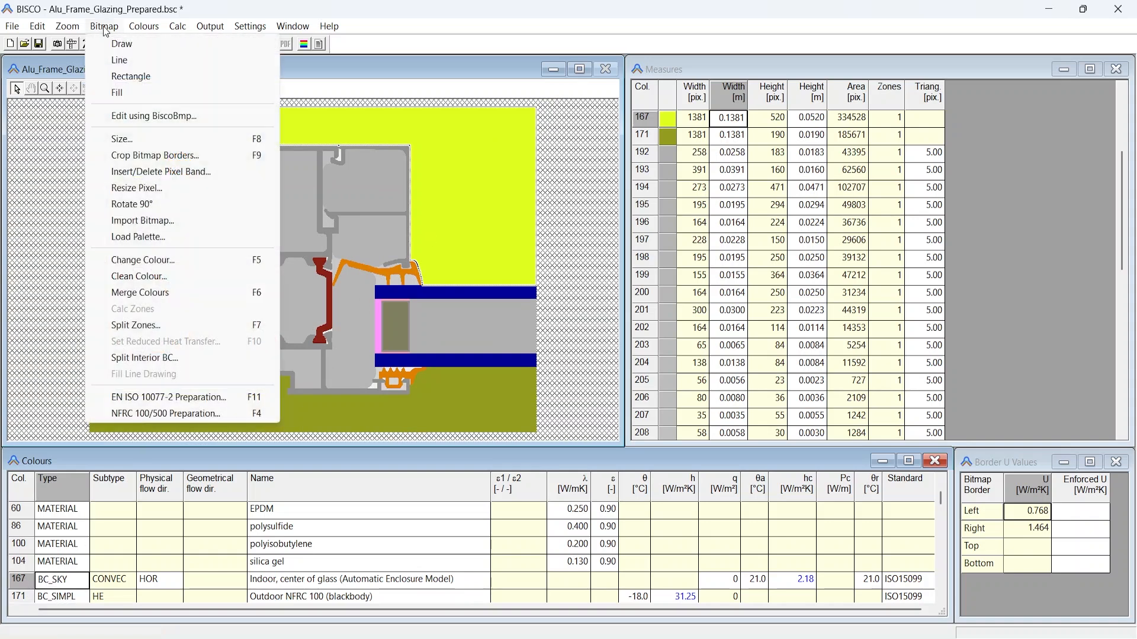
left_click(177, 325)
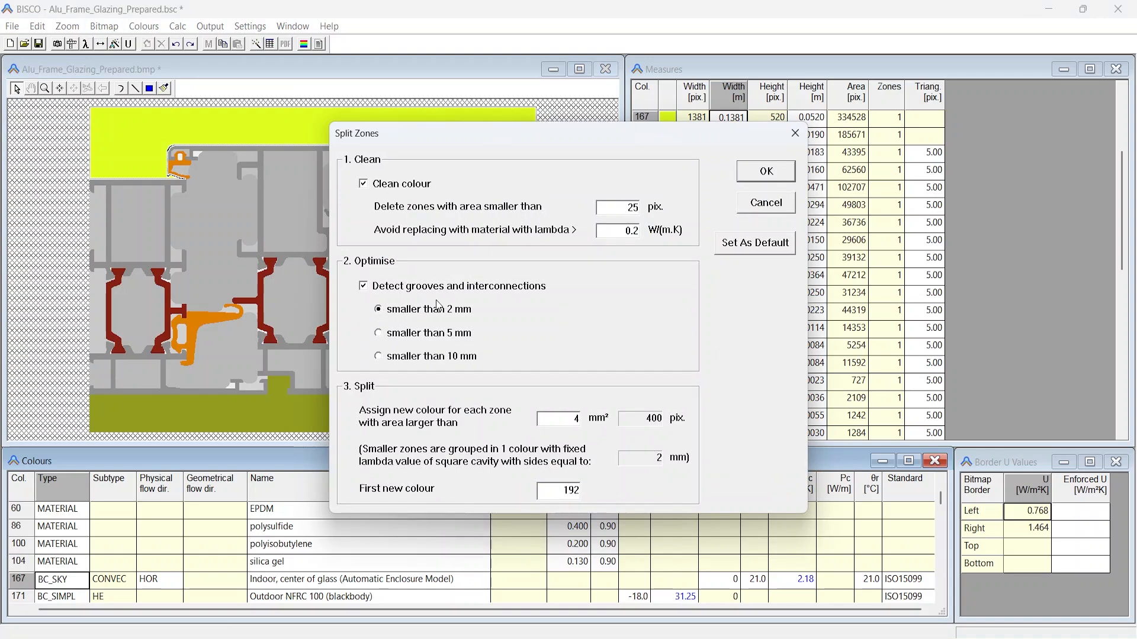
left_click(757, 170)
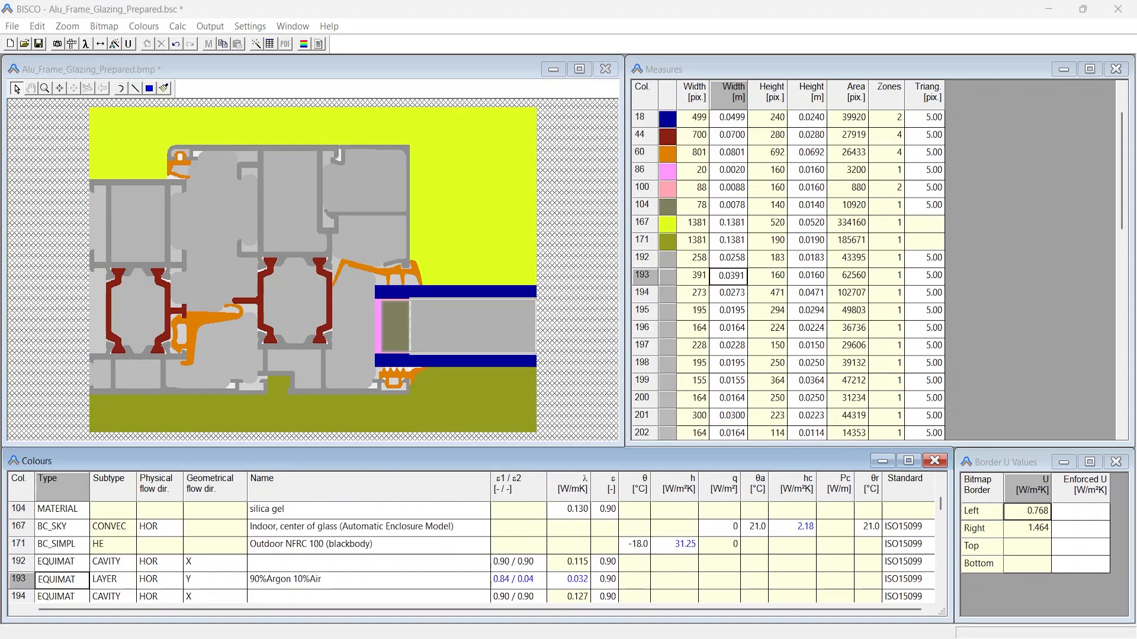
- Review the ISO 15099 glass cavity properties and gas mix of the glazing layer and accept them
left_click(457, 336)
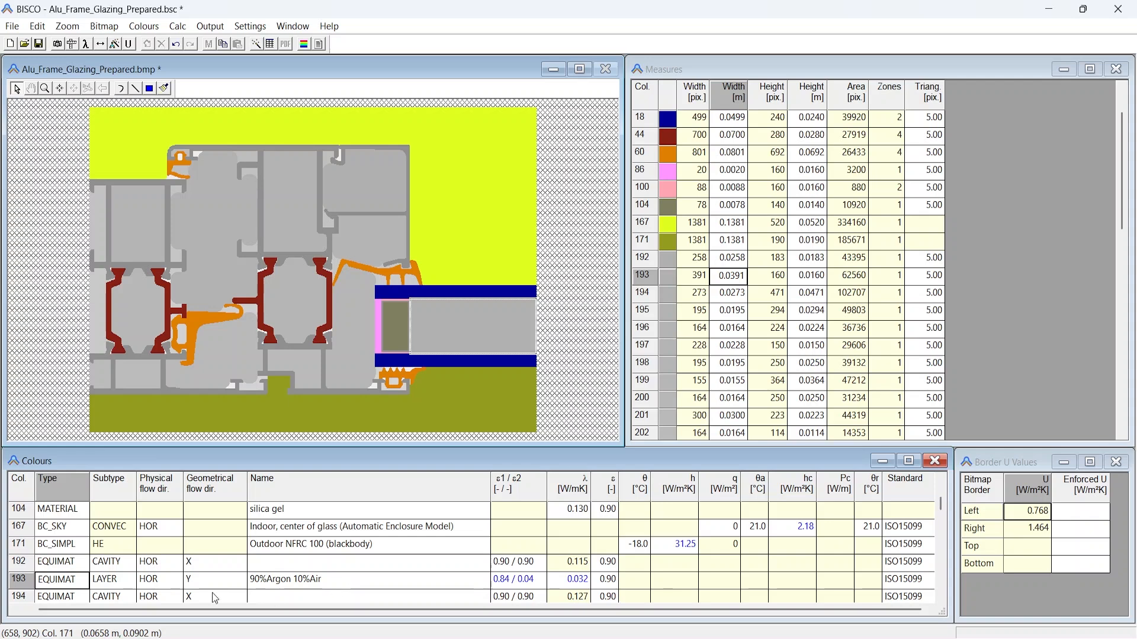
left_click(41, 583)
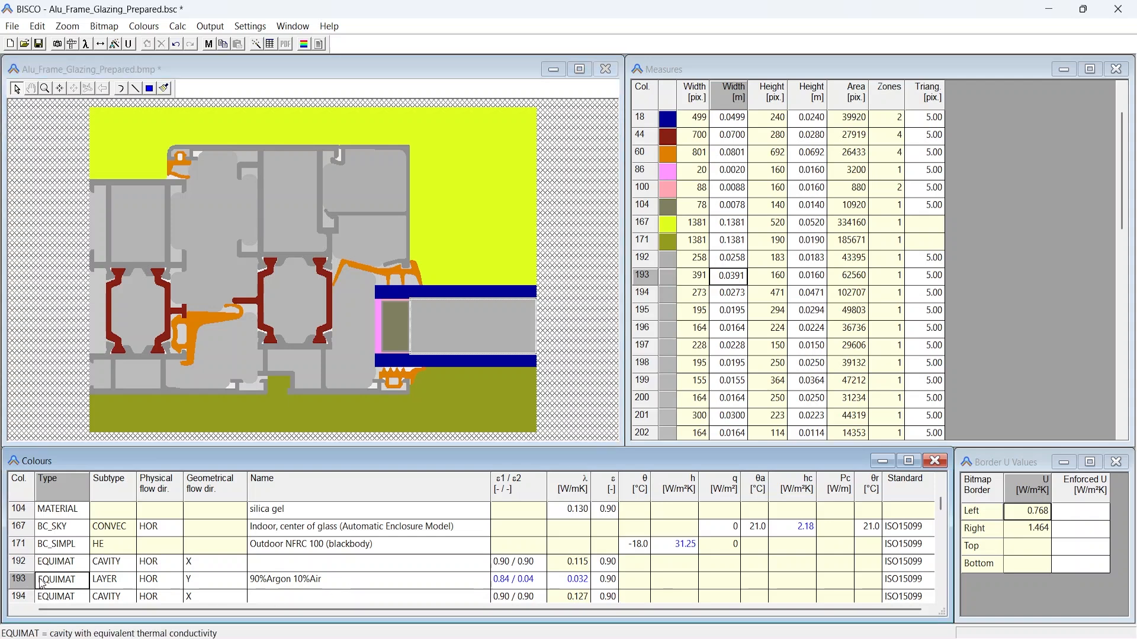
left_click(114, 579)
left_click(489, 580)
double_click(576, 583)
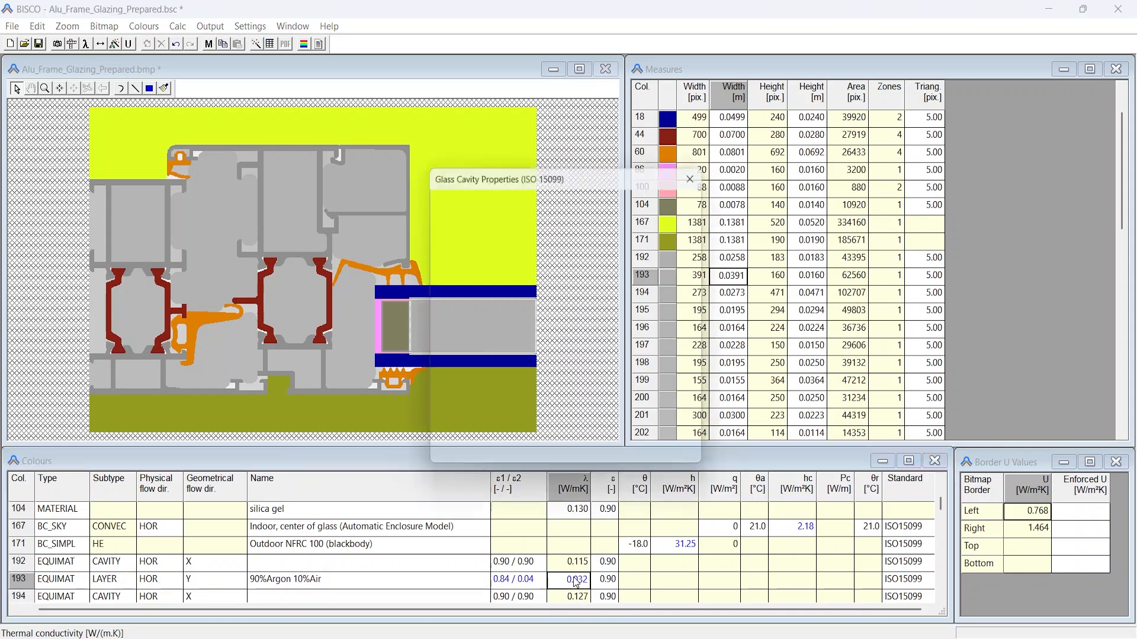
left_click_drag(445, 365, 446, 388)
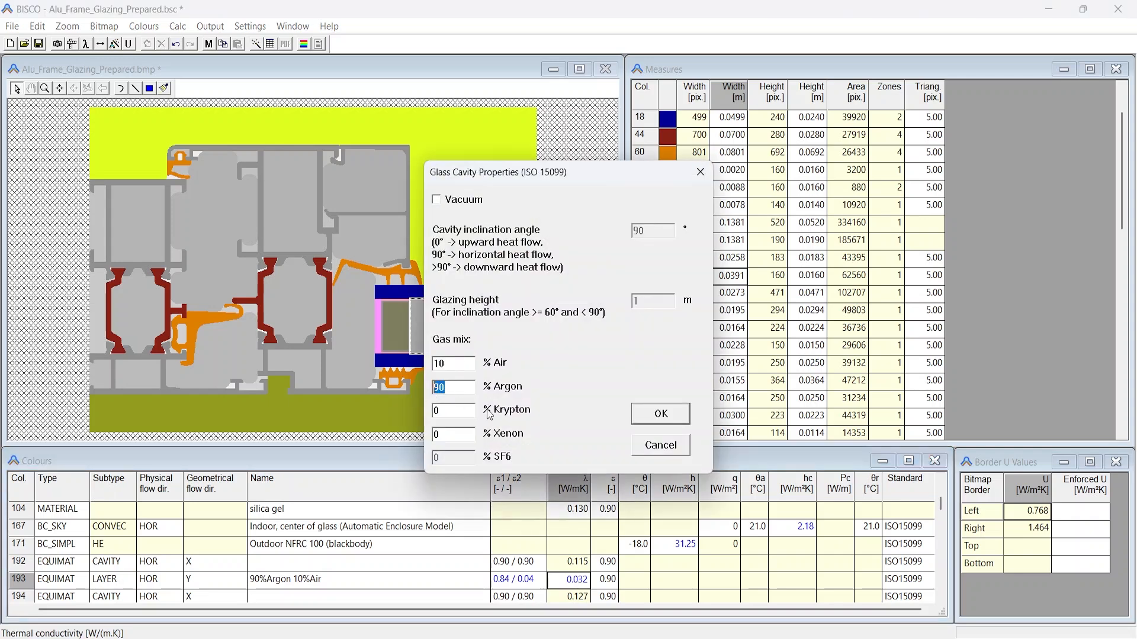
left_click(653, 421)
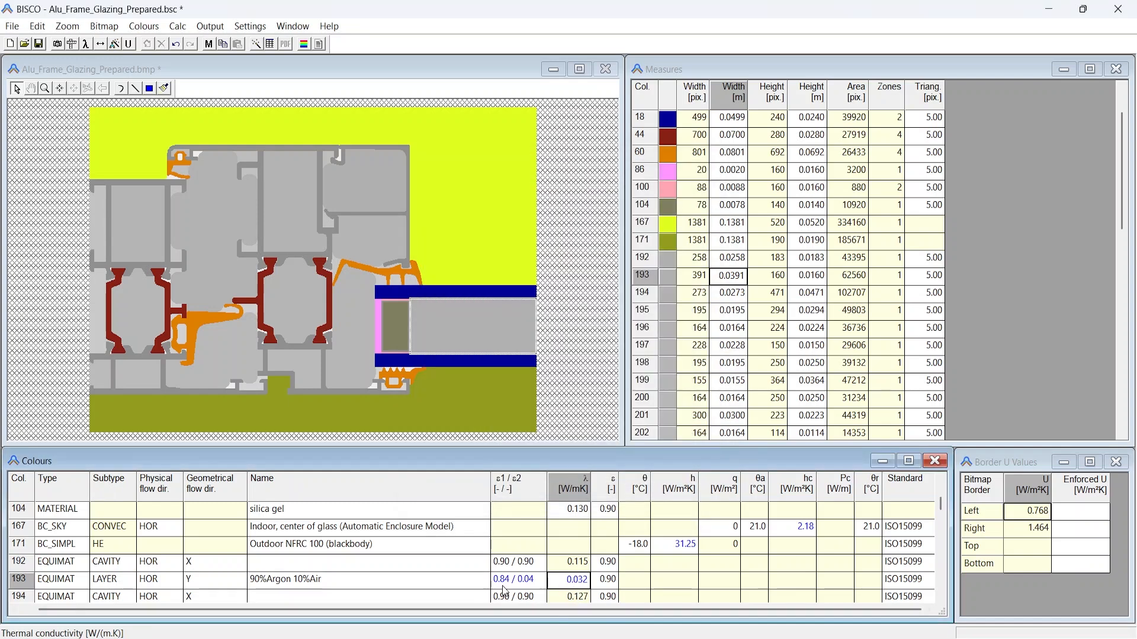
- Review the emissivities of both sides of the glazing cavity and accept them
double_click(523, 583)
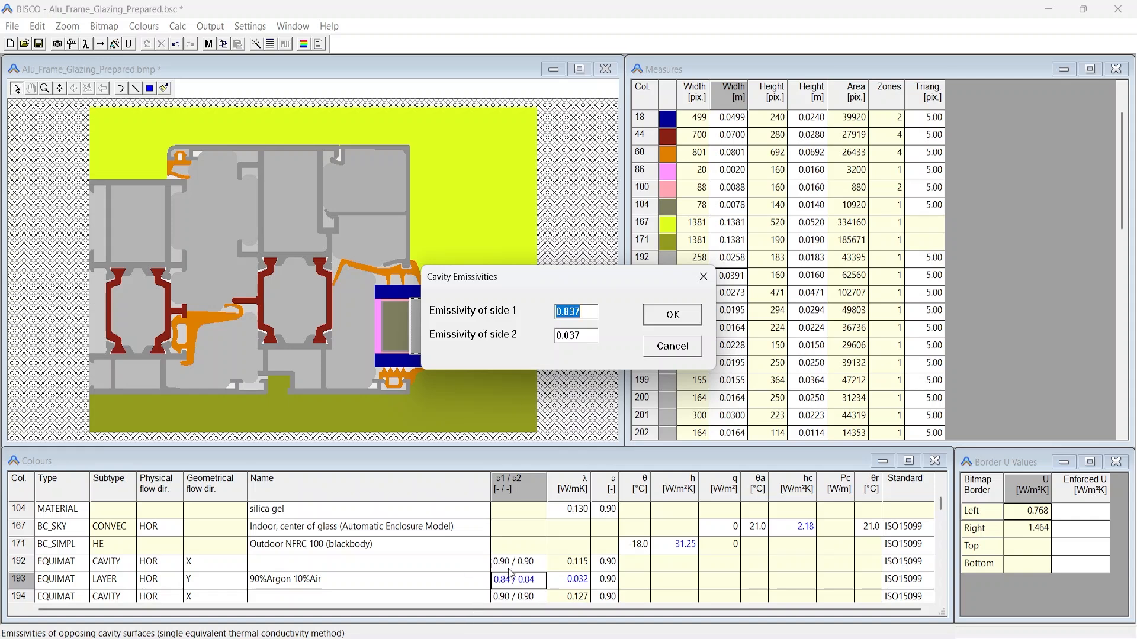
left_click(580, 315)
left_click_drag(580, 317, 536, 336)
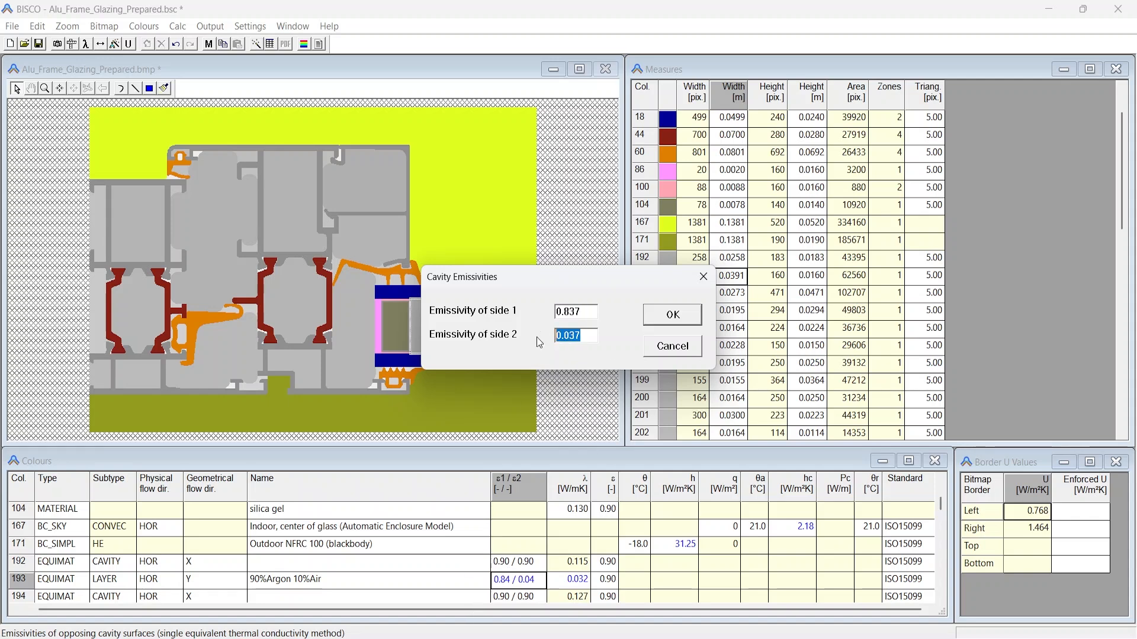
left_click(667, 324)
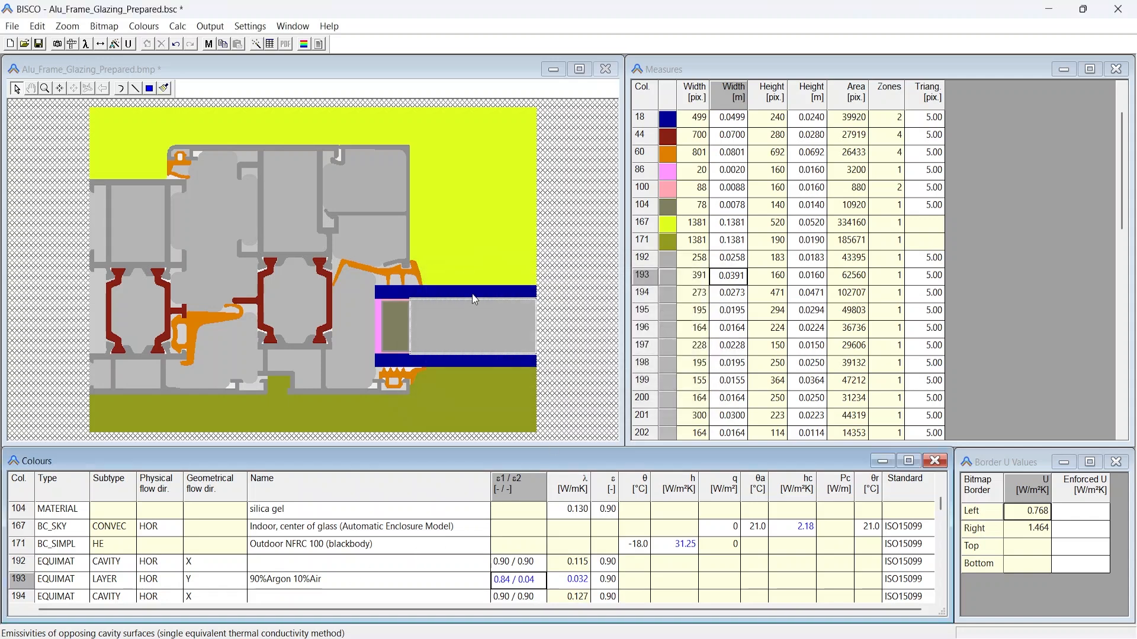
- Set the emissivity of the soda lime glass panes to 0.837
left_click(467, 320)
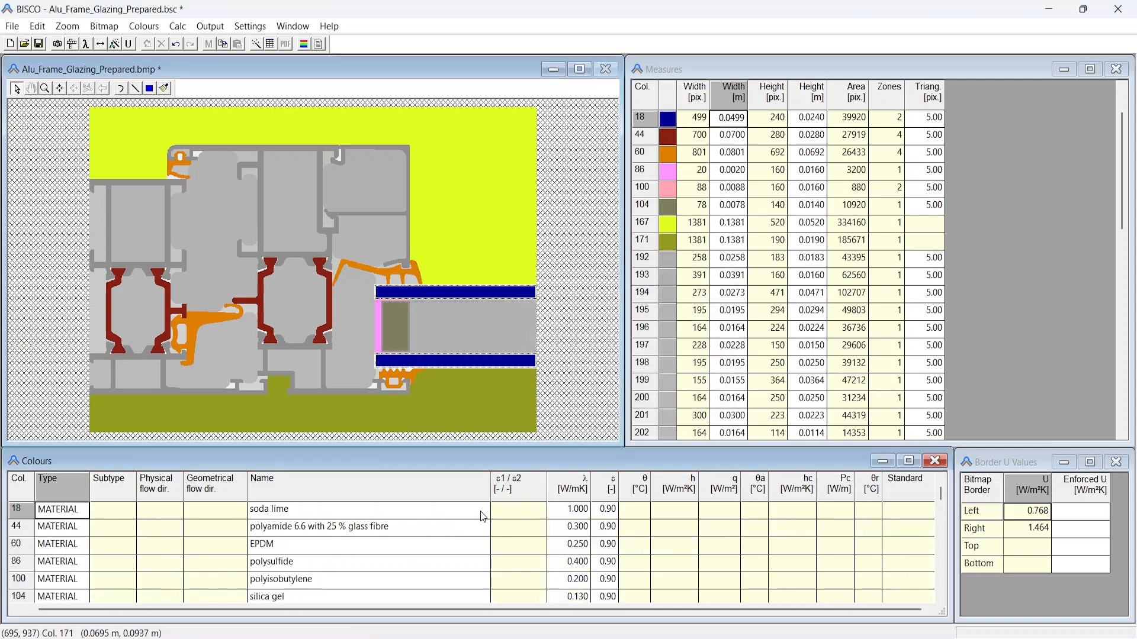
left_click(608, 513)
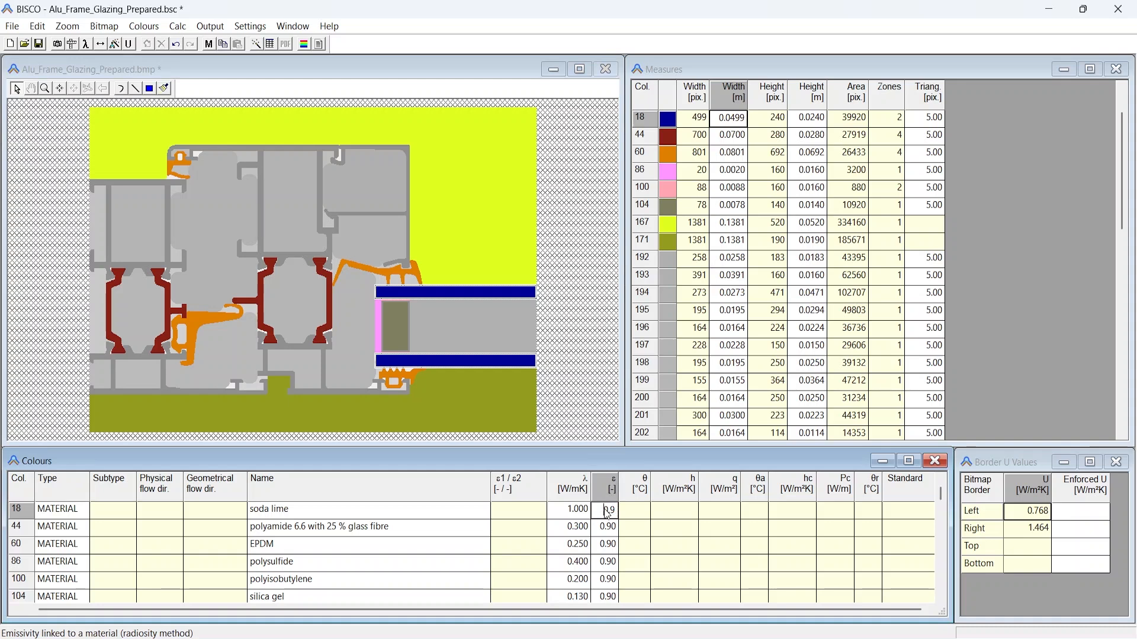
double_click(607, 513)
type("0.837")
left_click(614, 527)
left_click(615, 528)
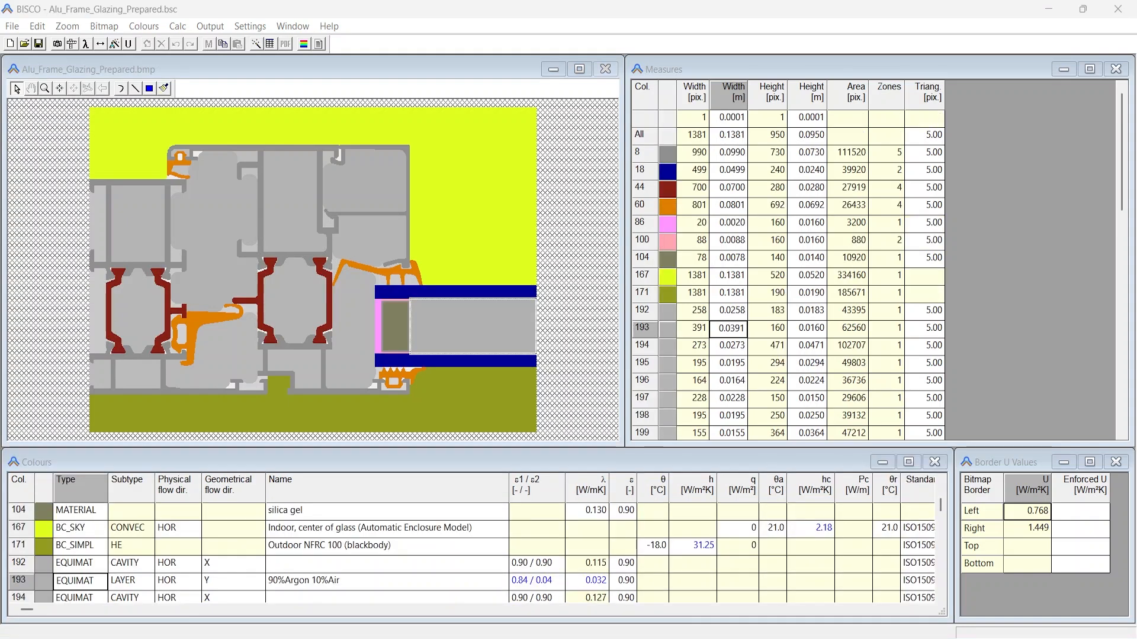
- Add a distance in X direction with maximum extent across the indoor boundary, from the frame side to the glazing end of the bitmap
left_click(442, 244)
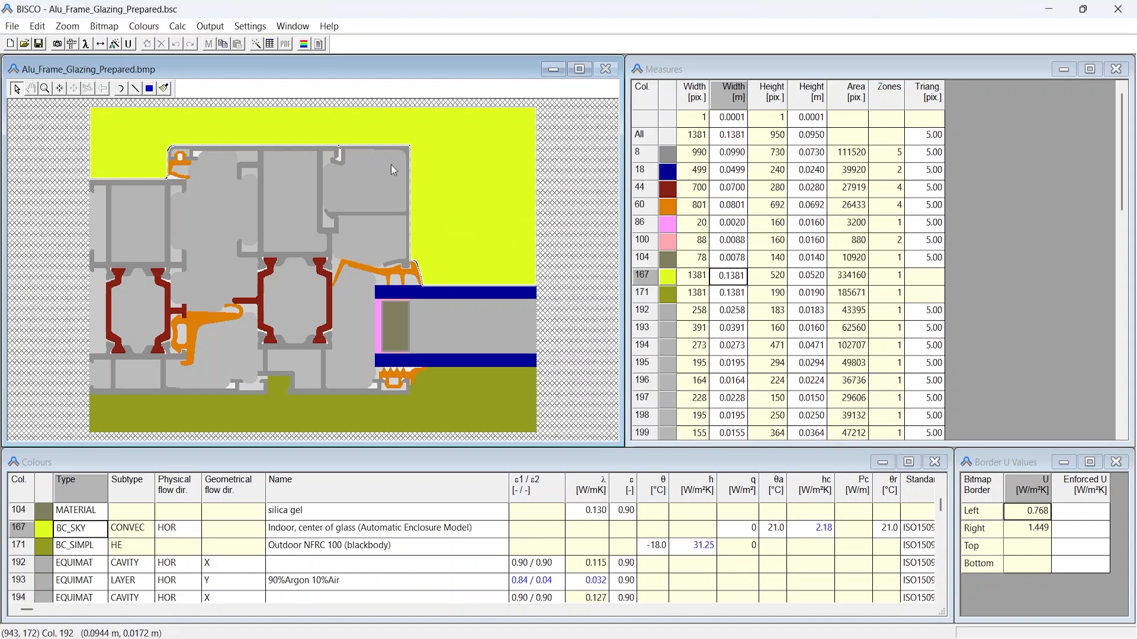
left_click(101, 48)
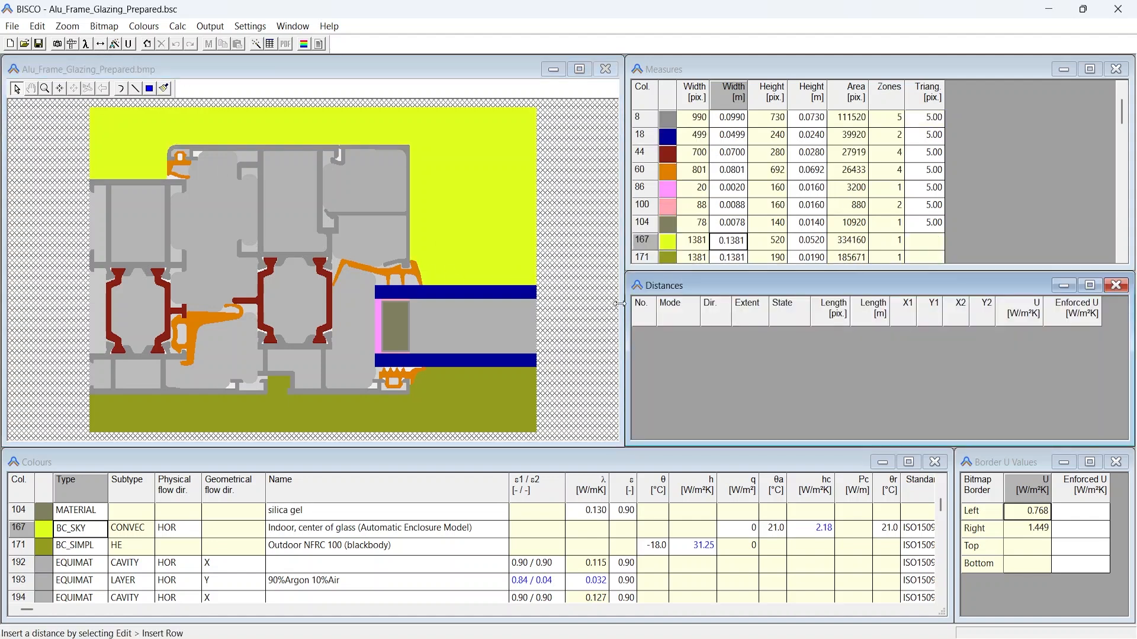
left_click(148, 48)
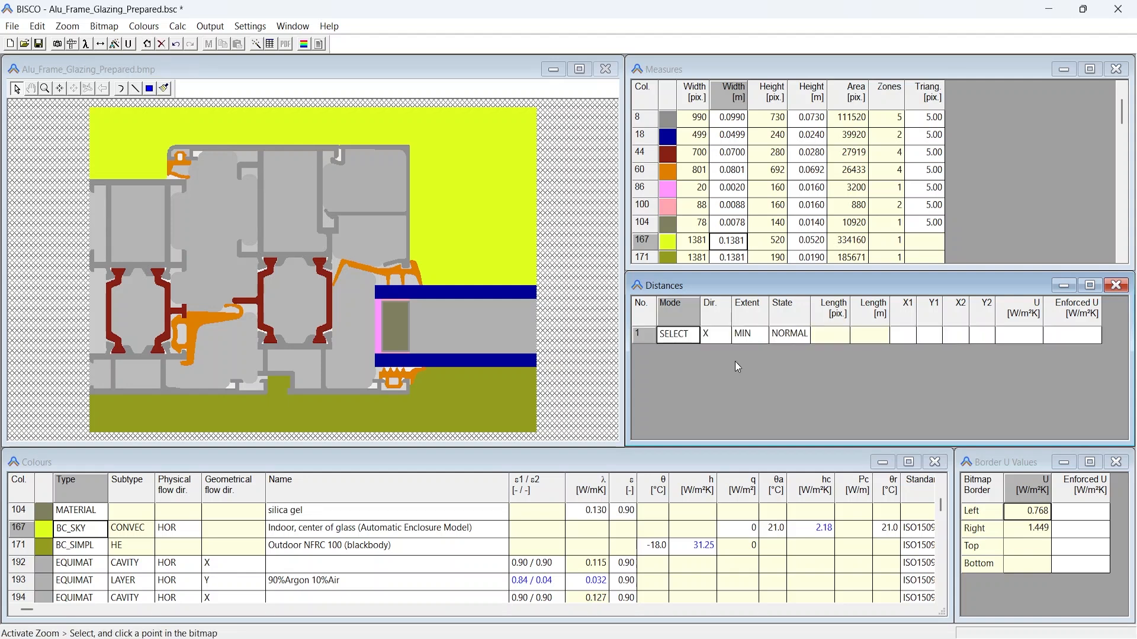
left_click(456, 214)
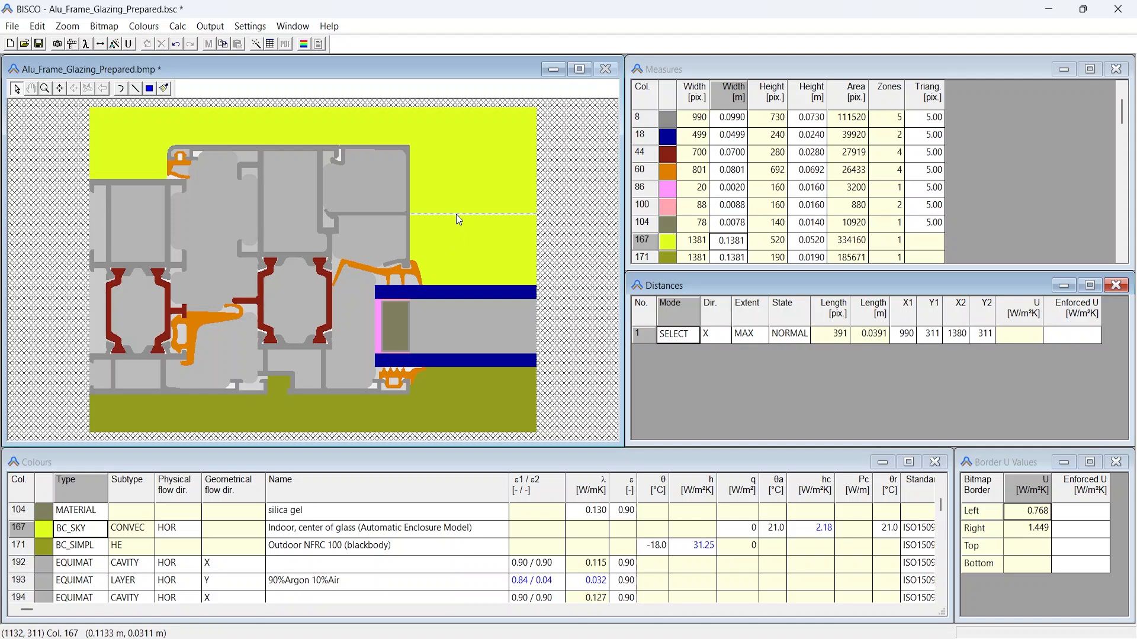
left_click(746, 344)
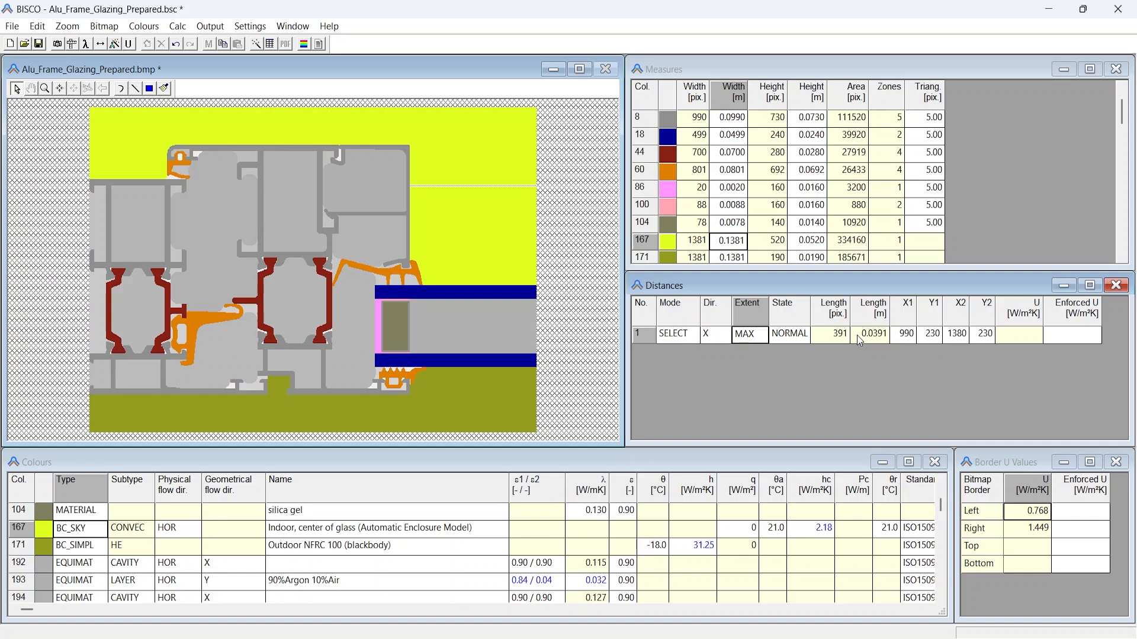
left_click_drag(468, 186, 468, 218)
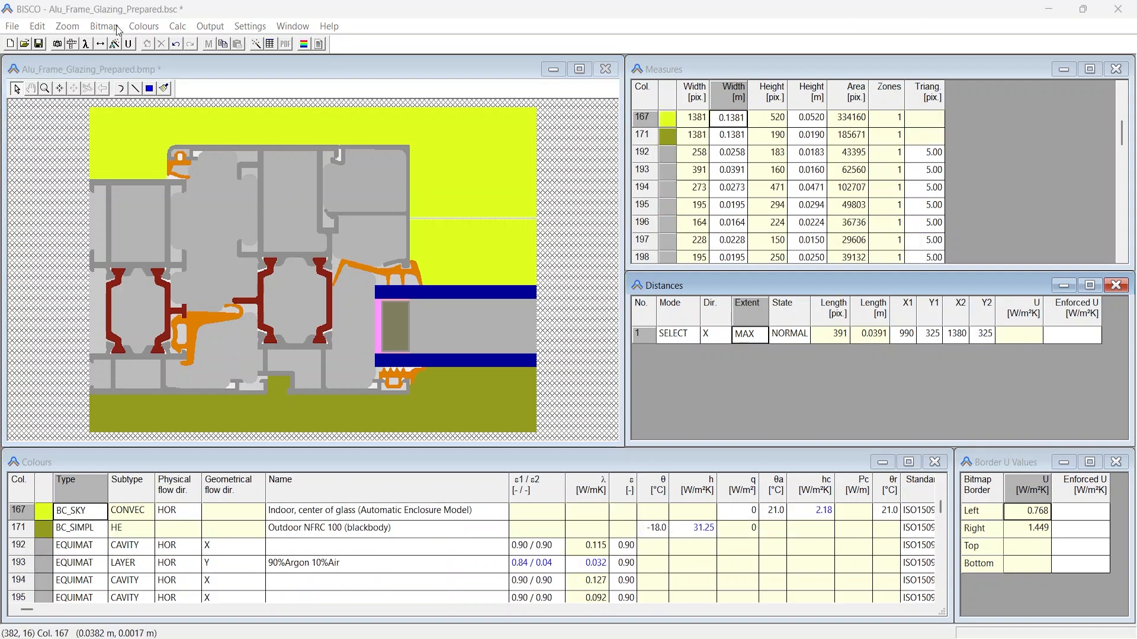
- Extend the bitmap on the glazing side with a right margin of 0.1109 m, using the border colours
left_click(116, 25)
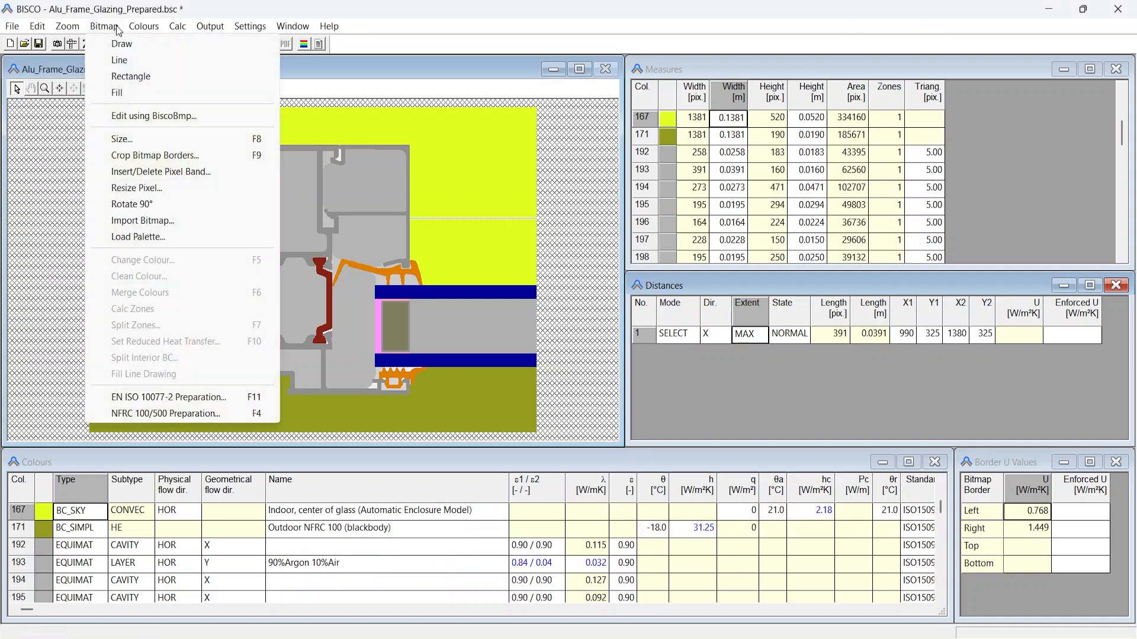
left_click(129, 138)
left_click_drag(505, 176, 718, 184)
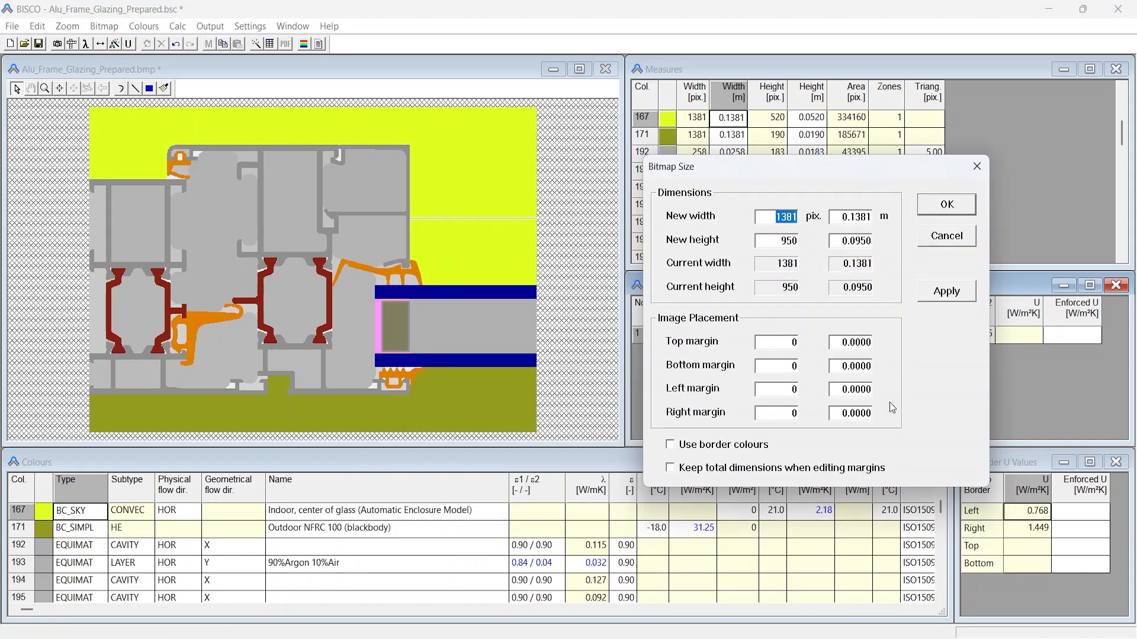
double_click(850, 414)
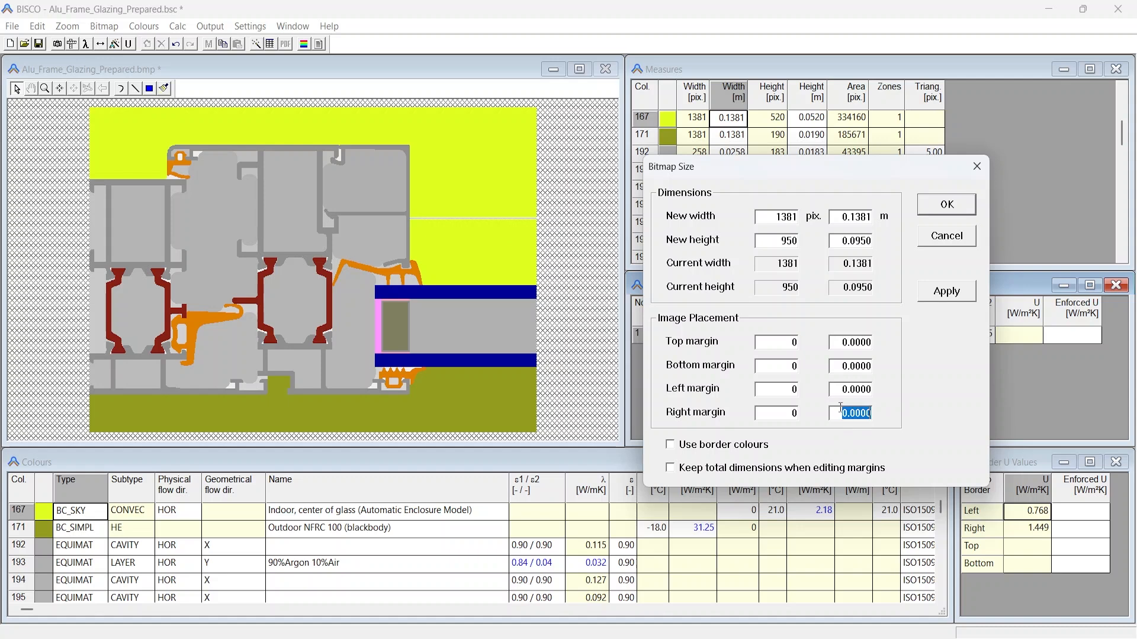
type("0.1109")
left_click(692, 445)
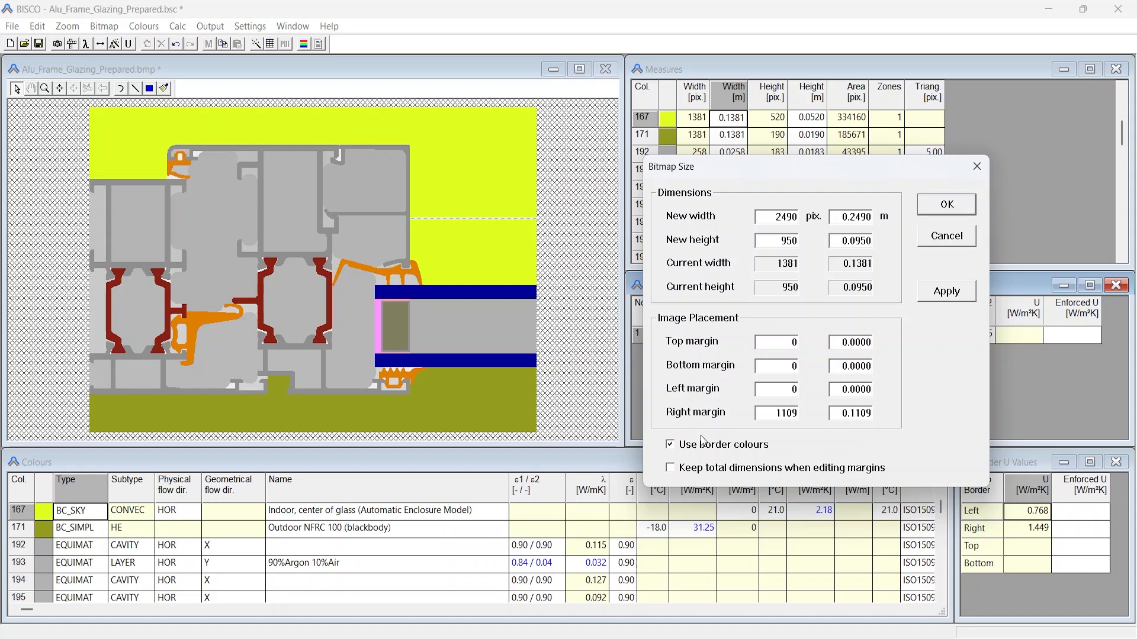
left_click(966, 207)
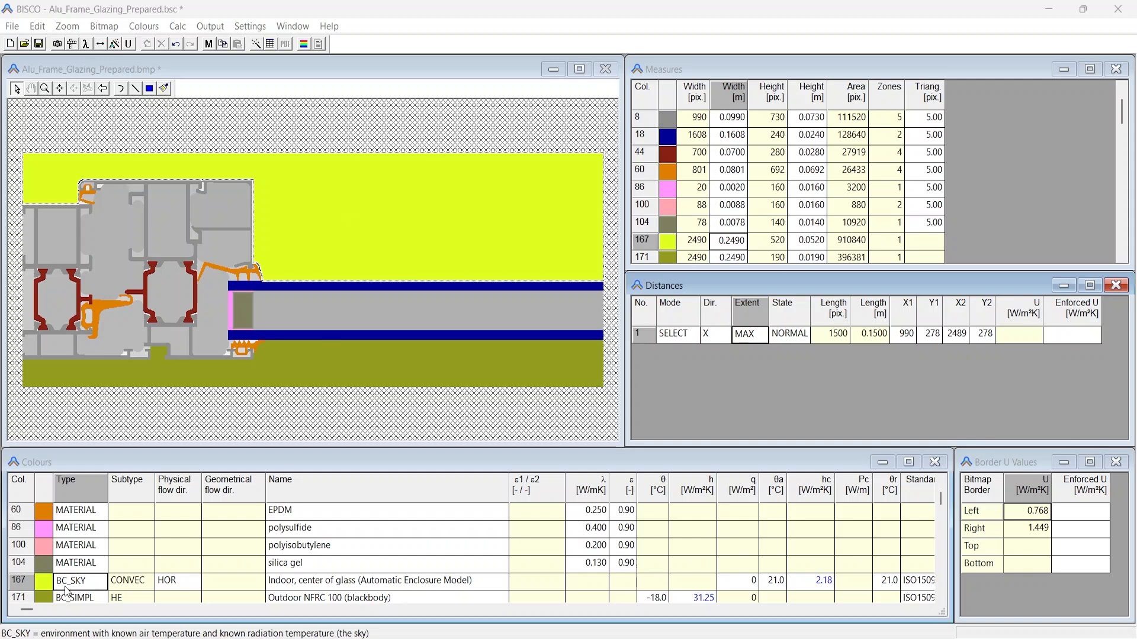
- Split the interior boundary condition for a vertical, thermally broken frame with downward heat flow and a 63.5 mm edge-of-glass zone, and inspect the zones
left_click(104, 26)
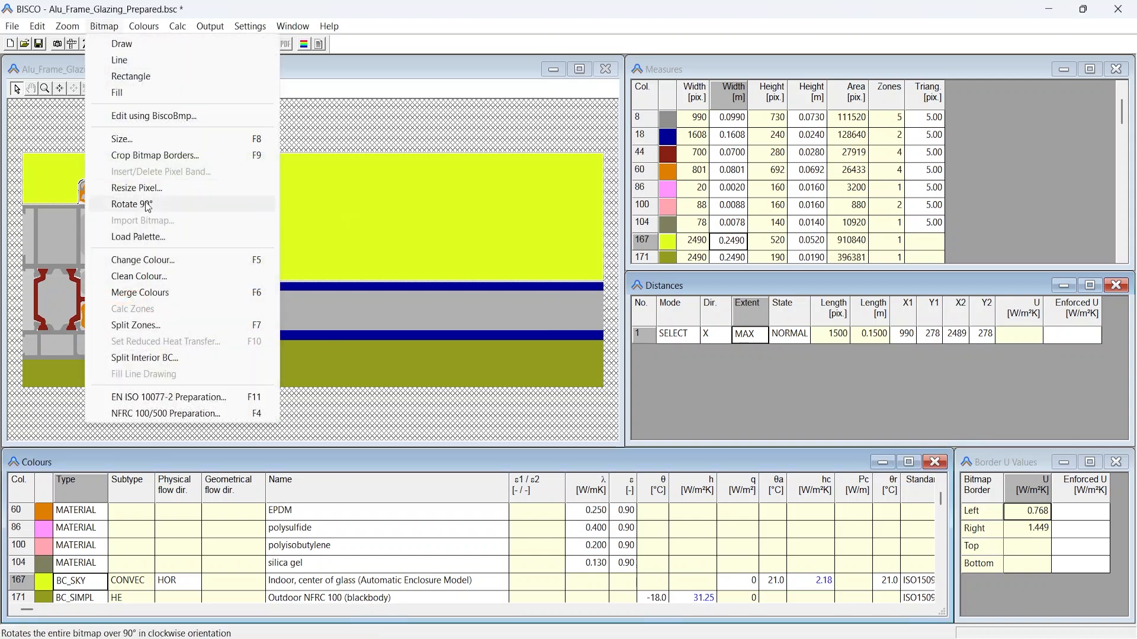
left_click(223, 357)
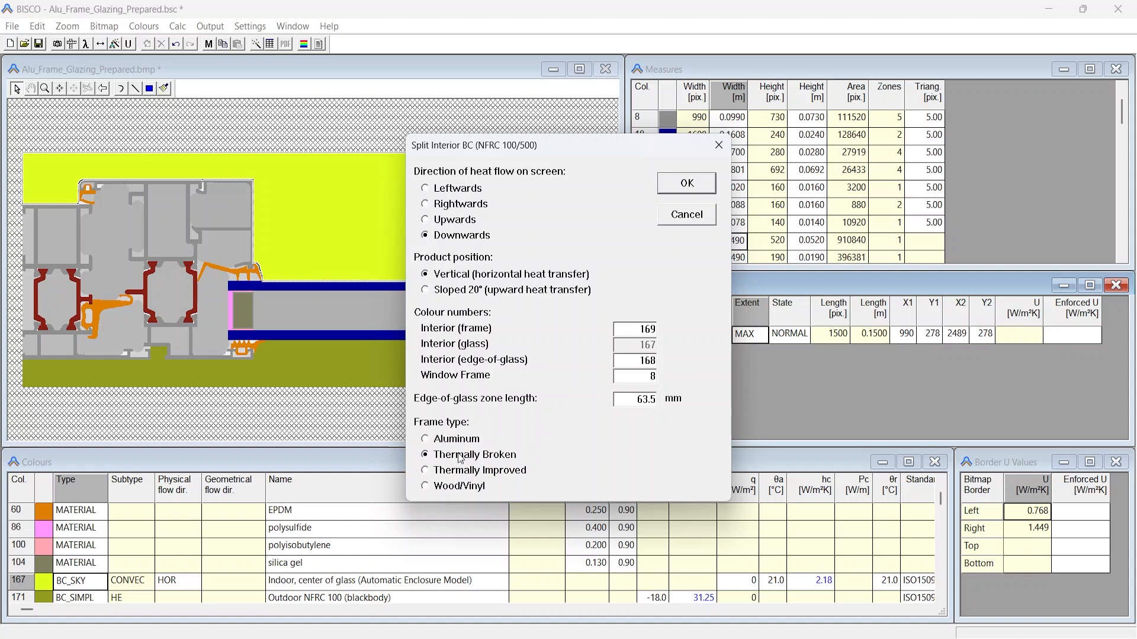
left_click(687, 183)
left_click(320, 194)
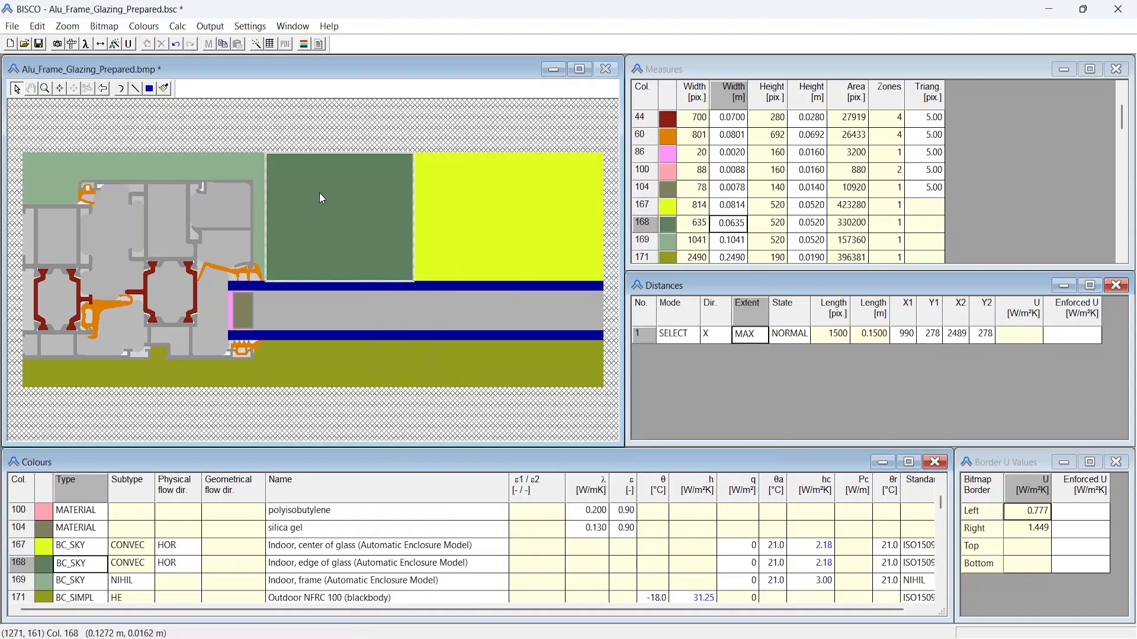
left_click(558, 212)
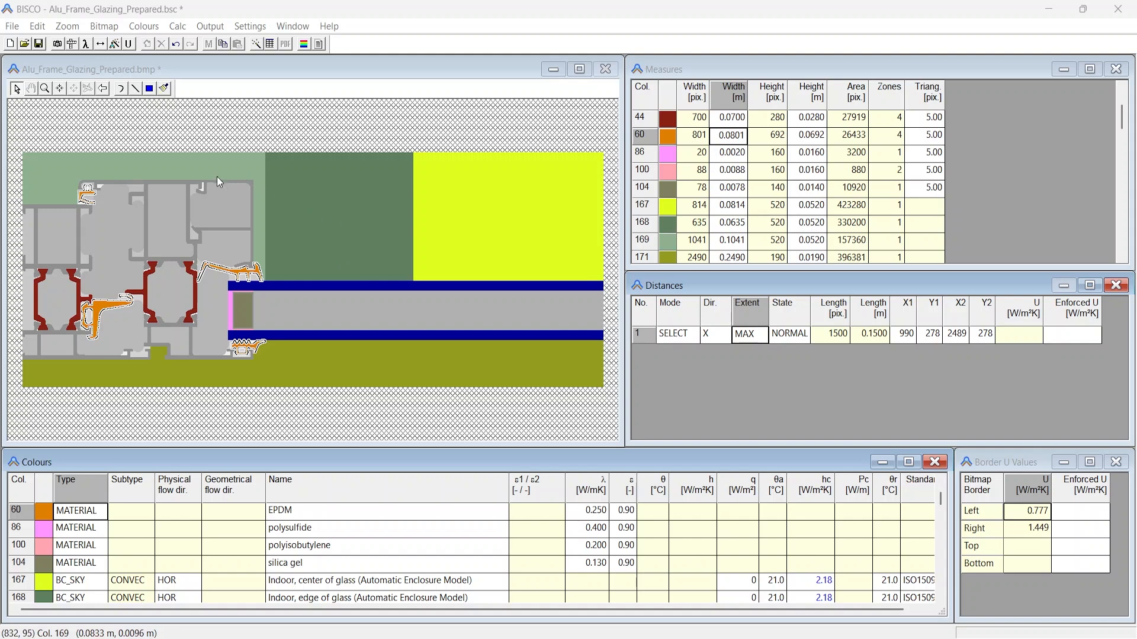
left_click(229, 166)
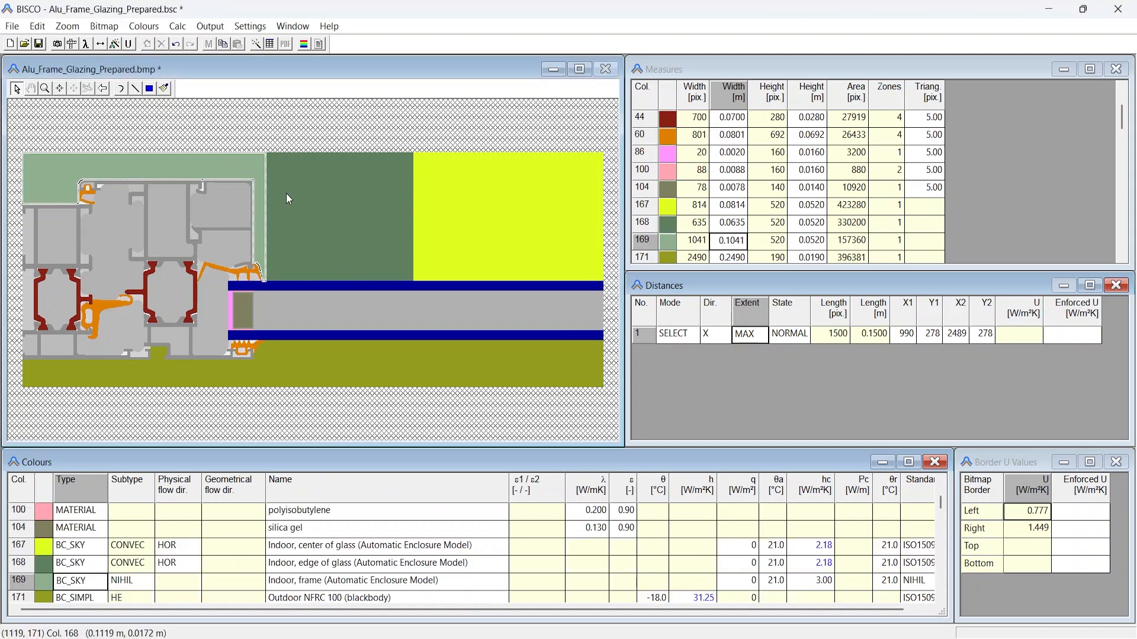
left_click(332, 208)
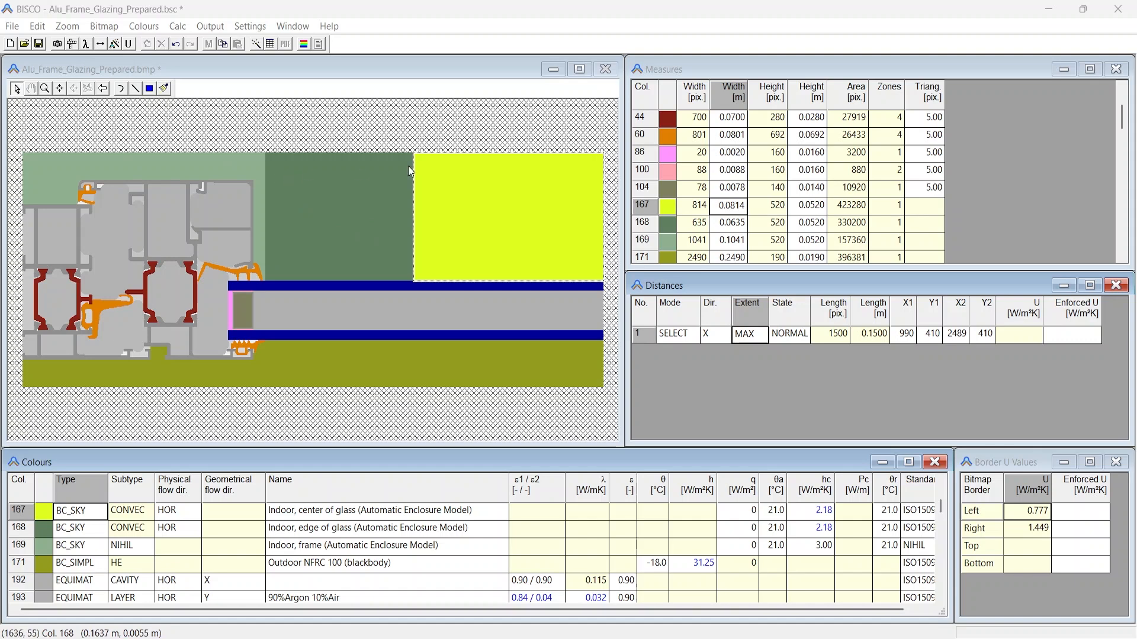
- Add a second distance, reassigning distance 1 to the indoor frame zone and placing distance 2 across the edge-of-glass zone
left_click(744, 334)
left_click(152, 47)
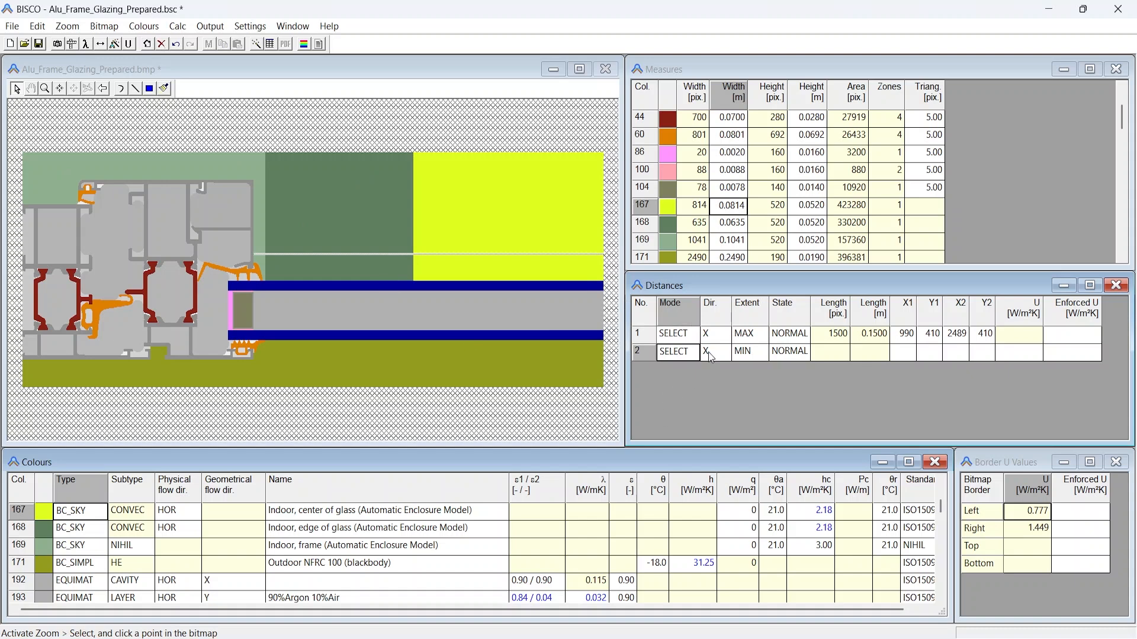
left_click(693, 335)
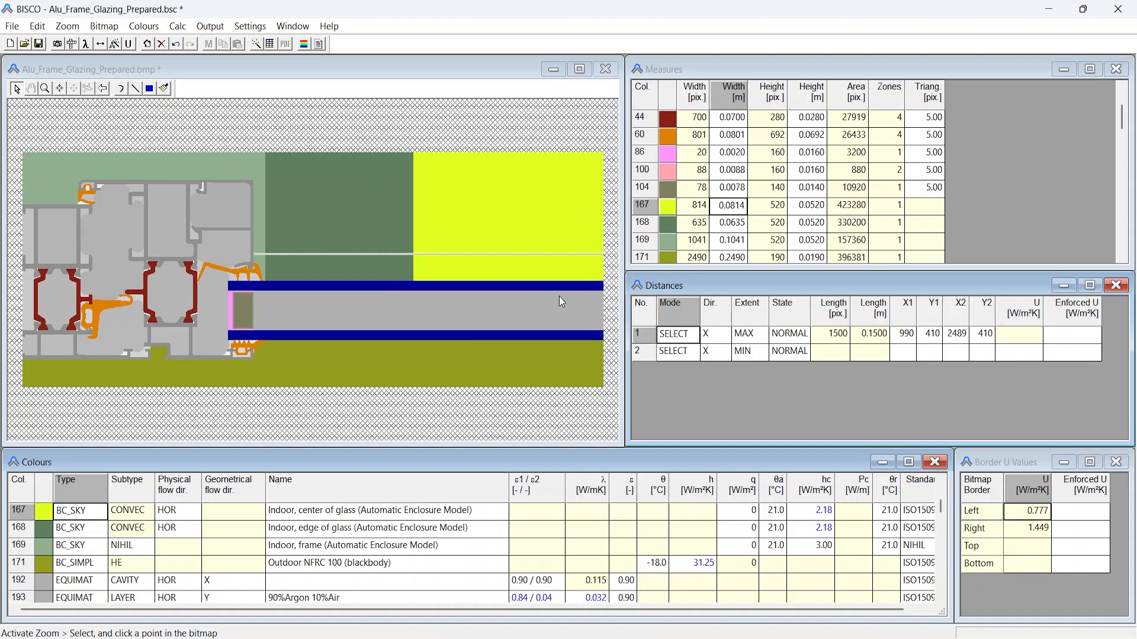
left_click(196, 173)
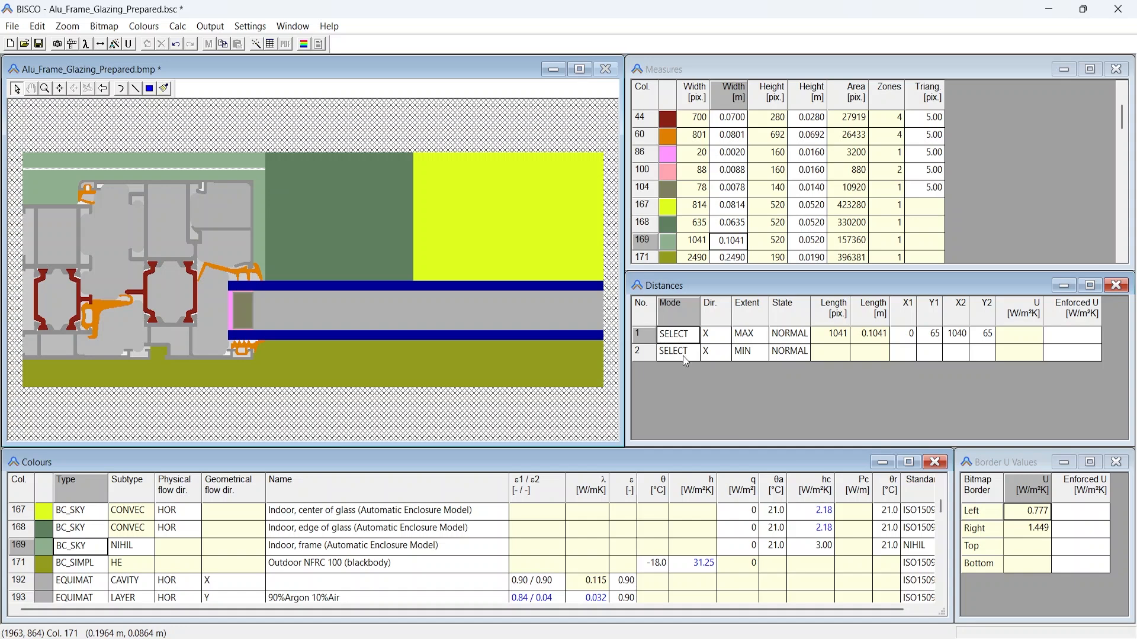
left_click(356, 195)
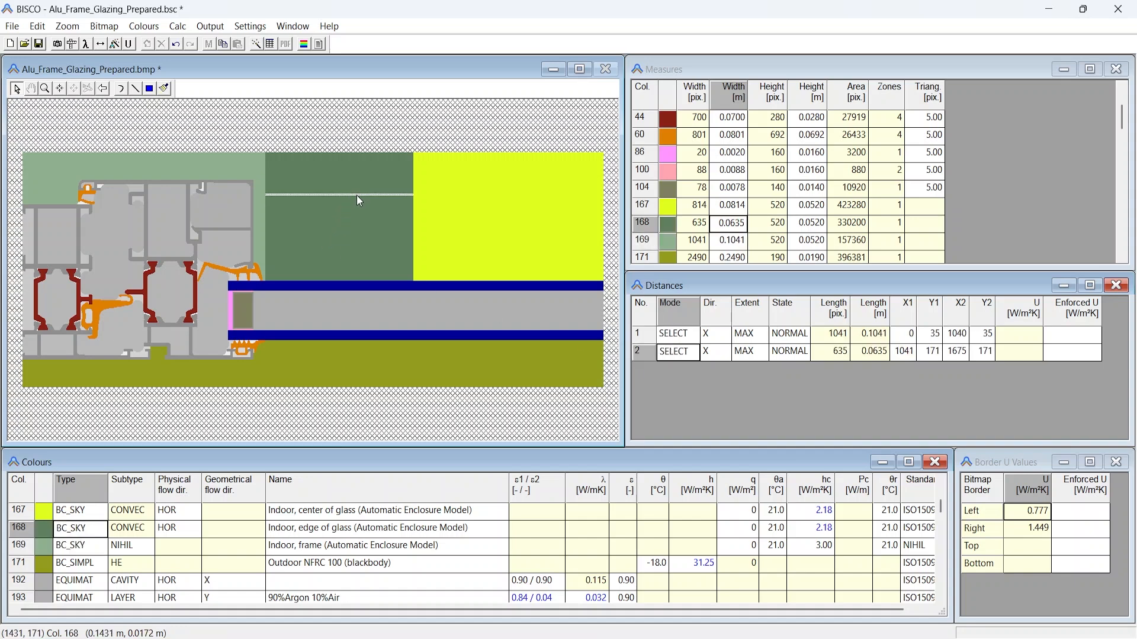
left_click(892, 355)
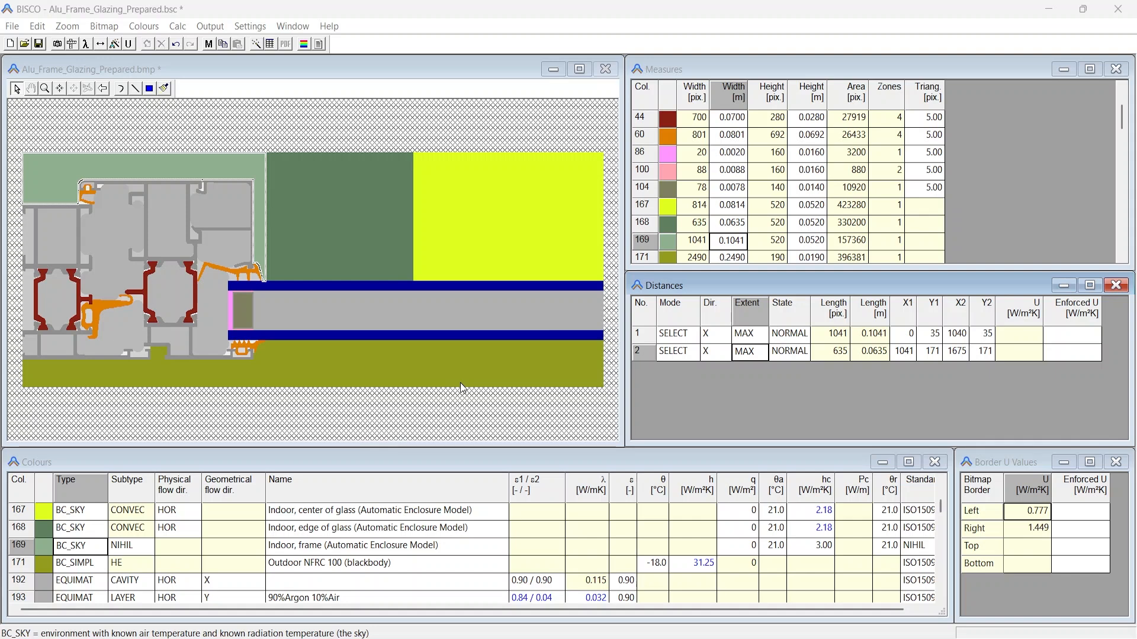
- In the derived thermal properties, replace the flanking-element U-value method with equivalent thermal transmittance based on incoming heat flow from a boundary condition
left_click(41, 26)
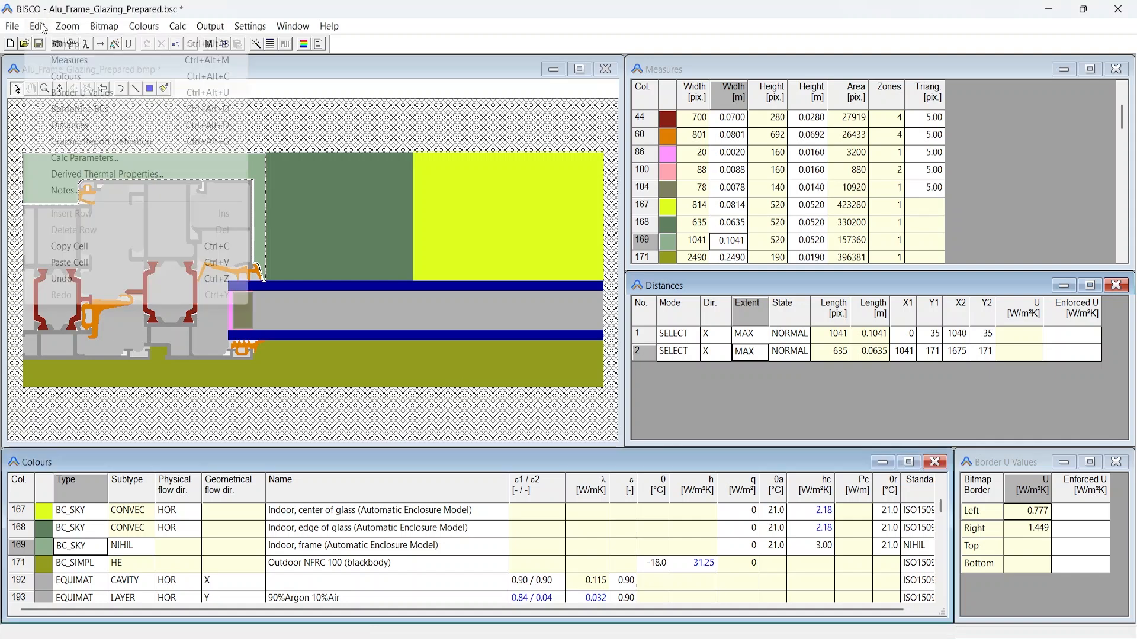
left_click(147, 178)
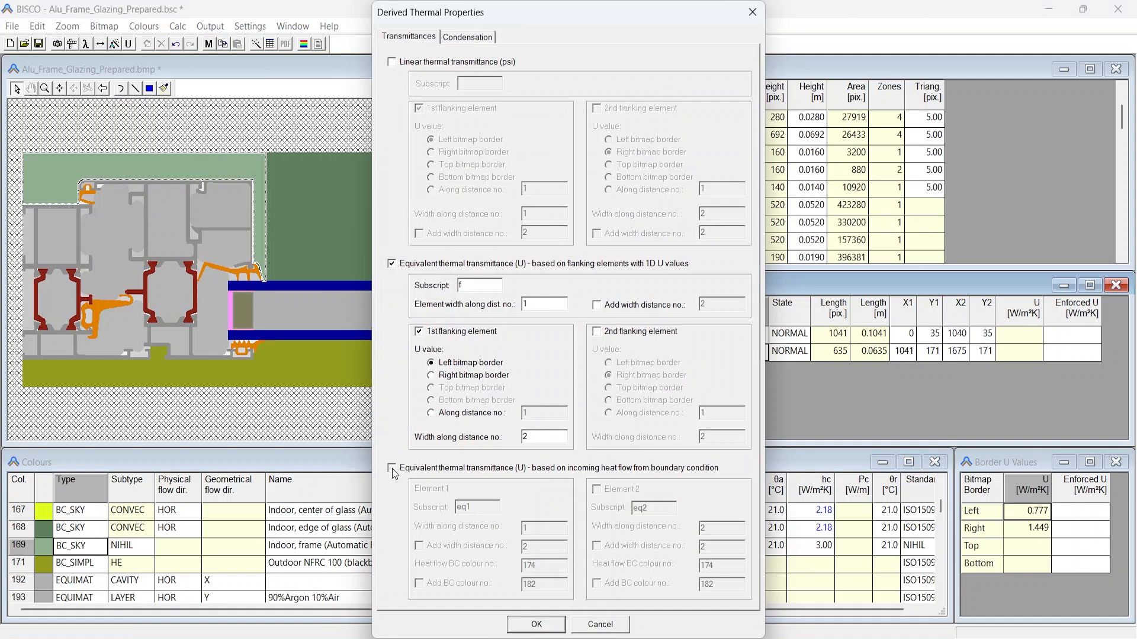
left_click(392, 469)
left_click(392, 265)
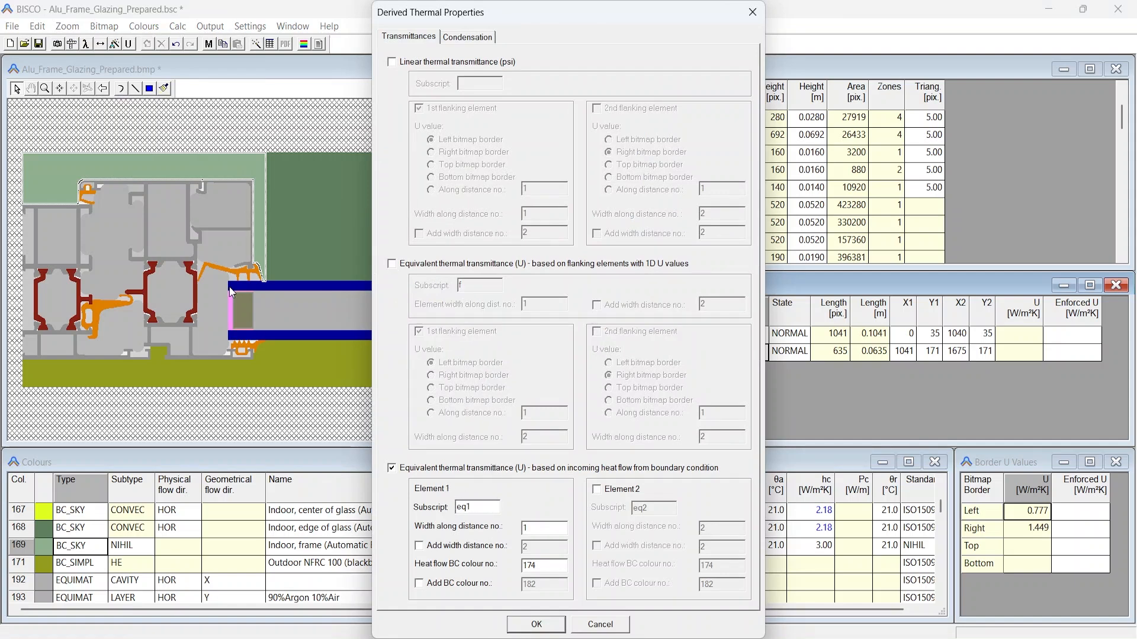
- Name the first element's subscript fr, enable Element 2 and name its subscript eg
double_click(477, 510)
type("fr")
left_click(597, 488)
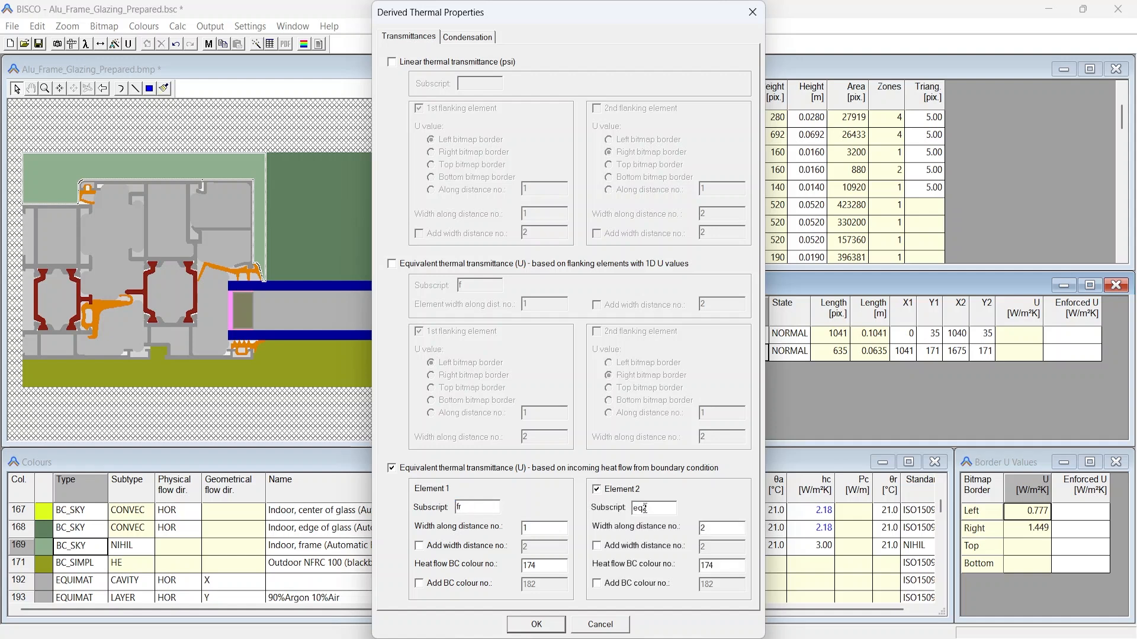
left_click_drag(654, 510, 632, 508)
type("g")
- Set the heat flow BC colour to 169 for Element 1 and 168 for Element 2, and accept the derived thermal properties
left_click_drag(550, 566, 519, 569)
type("169")
double_click(723, 565)
type("168")
left_click(536, 624)
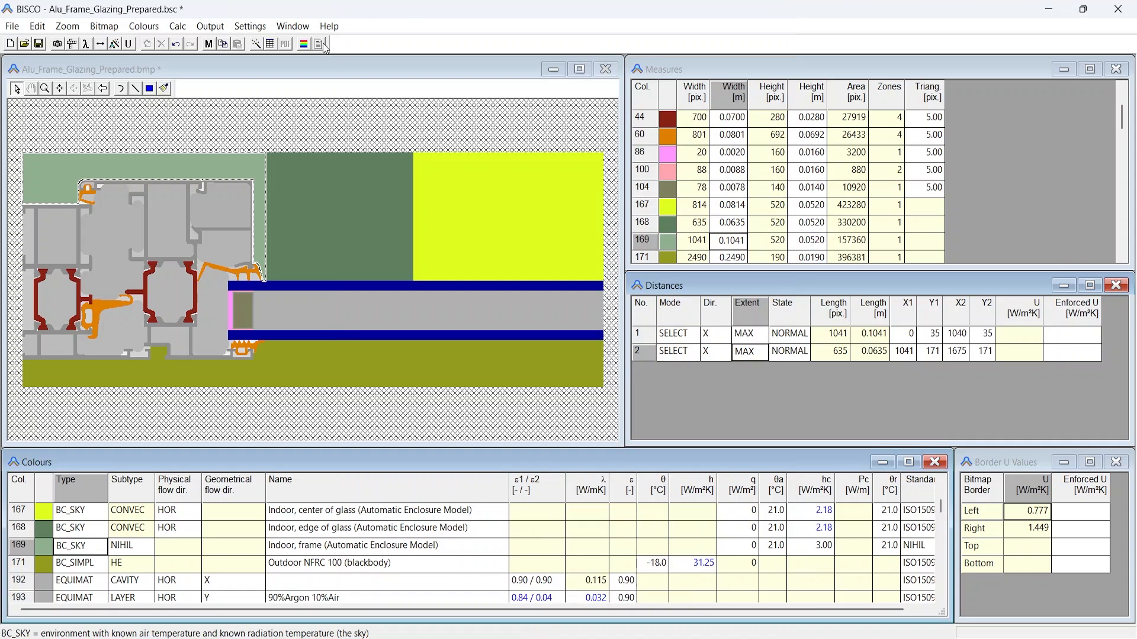
- Run the calculation and review the frame and edge-of-glass U-values in the text output
left_click(255, 45)
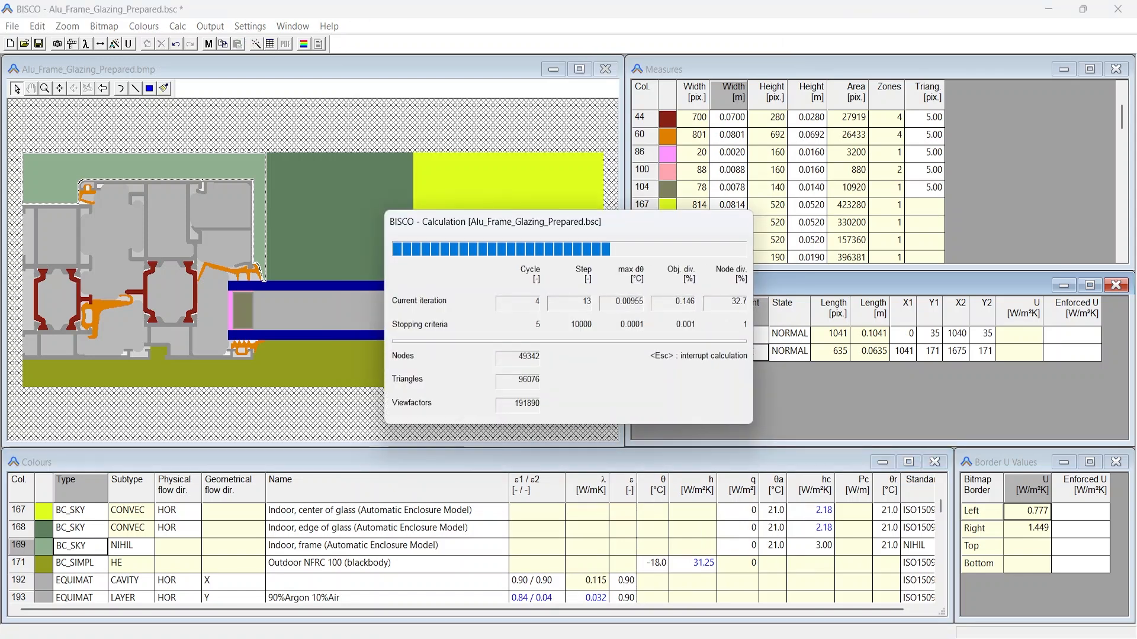
left_click(316, 45)
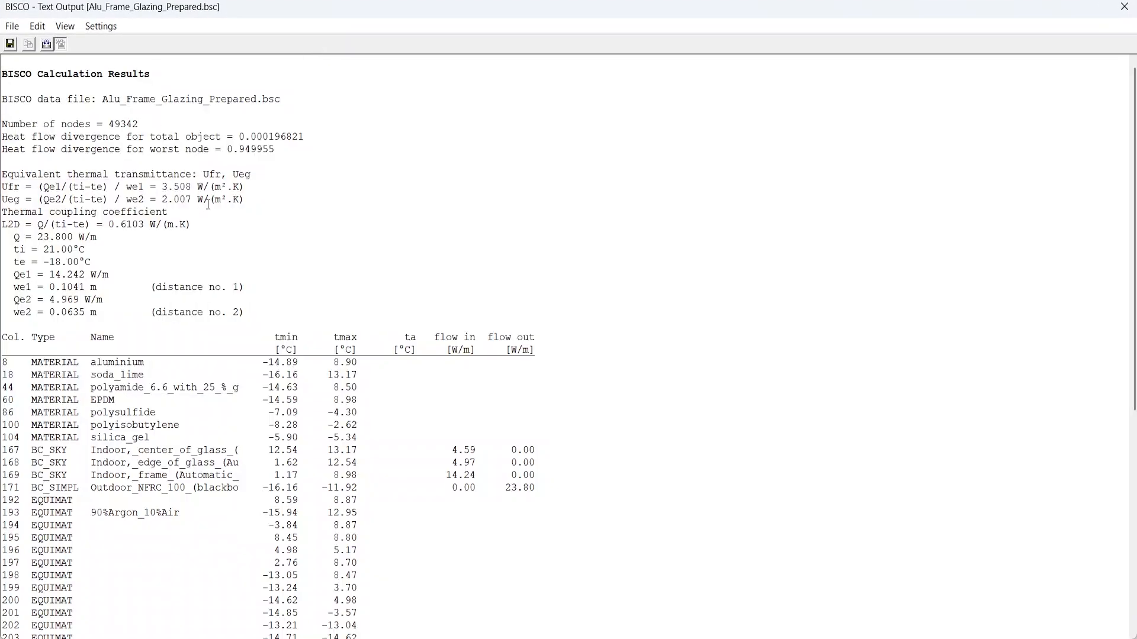
left_click_drag(244, 187, 200, 203)
double_click(178, 200)
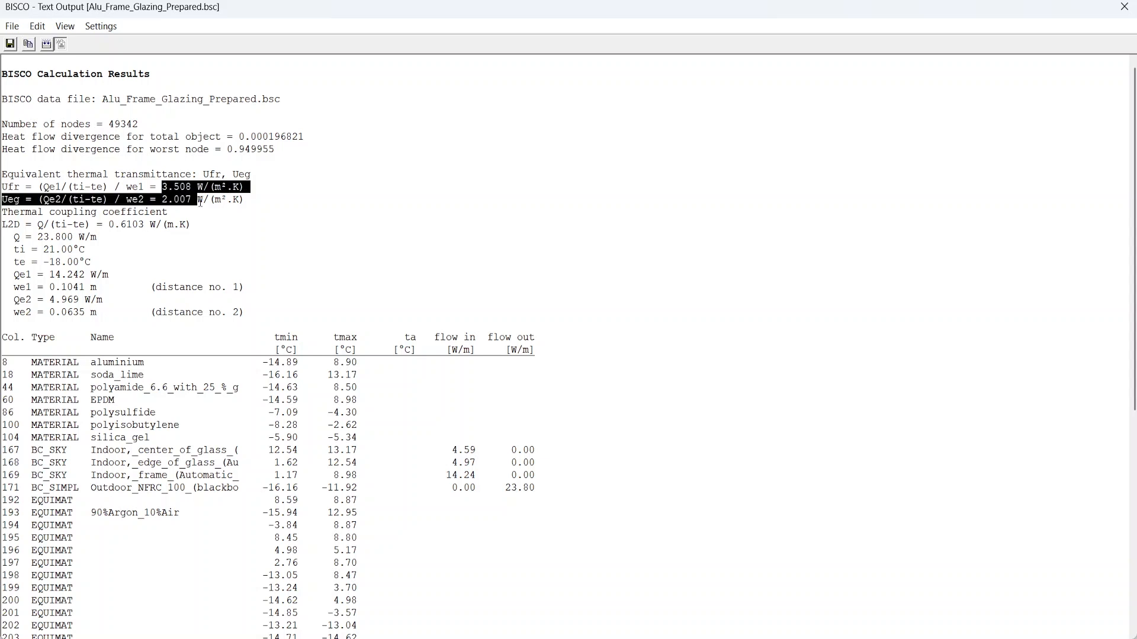
left_click(842, 338)
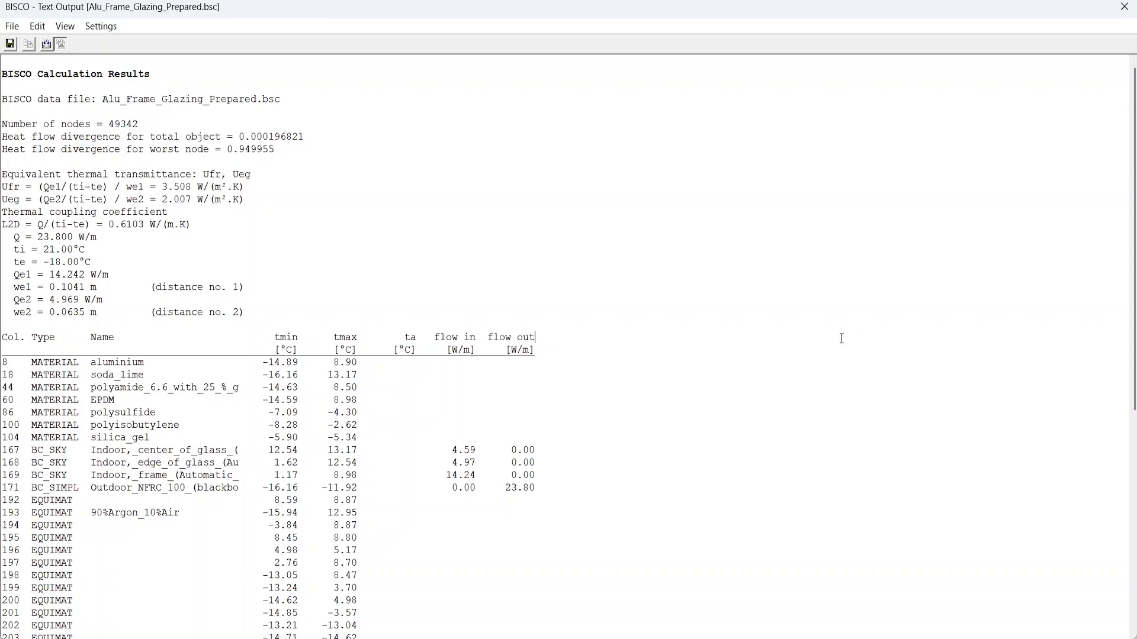